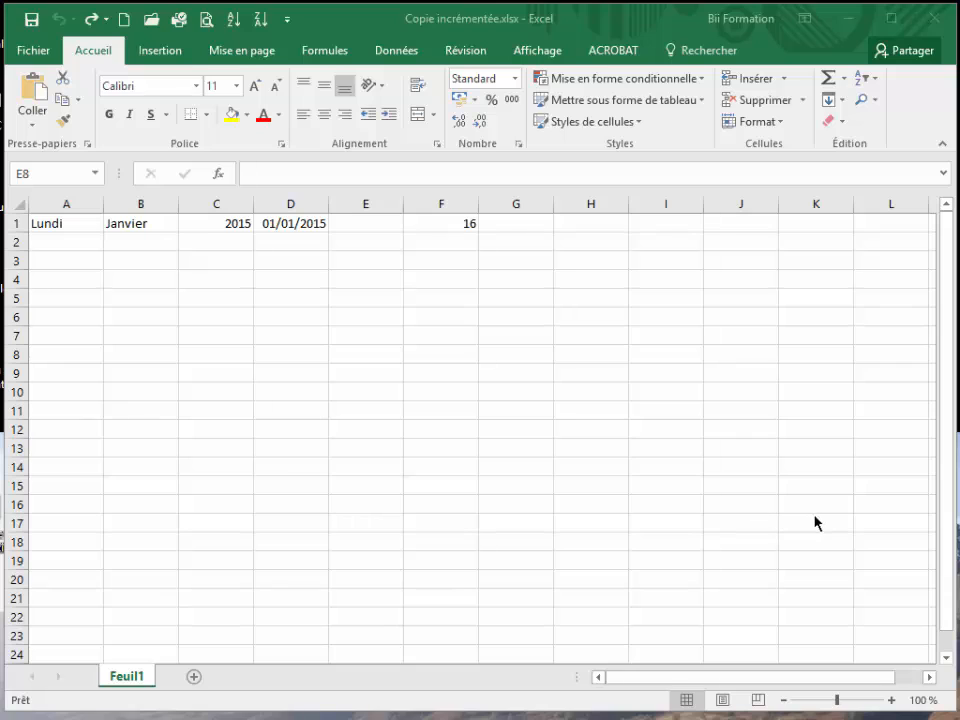
- Fill the weekdays from Lundi in A1 down to A7 and the months from Janvier in B1 down to B12
click(63, 220)
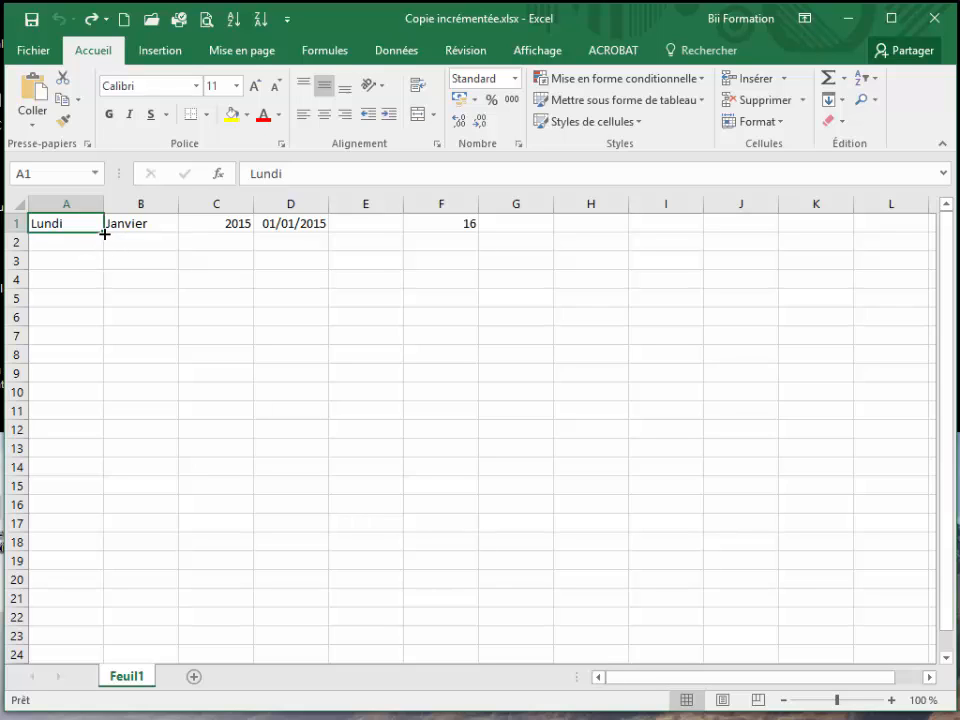
drag(105, 232, 99, 342)
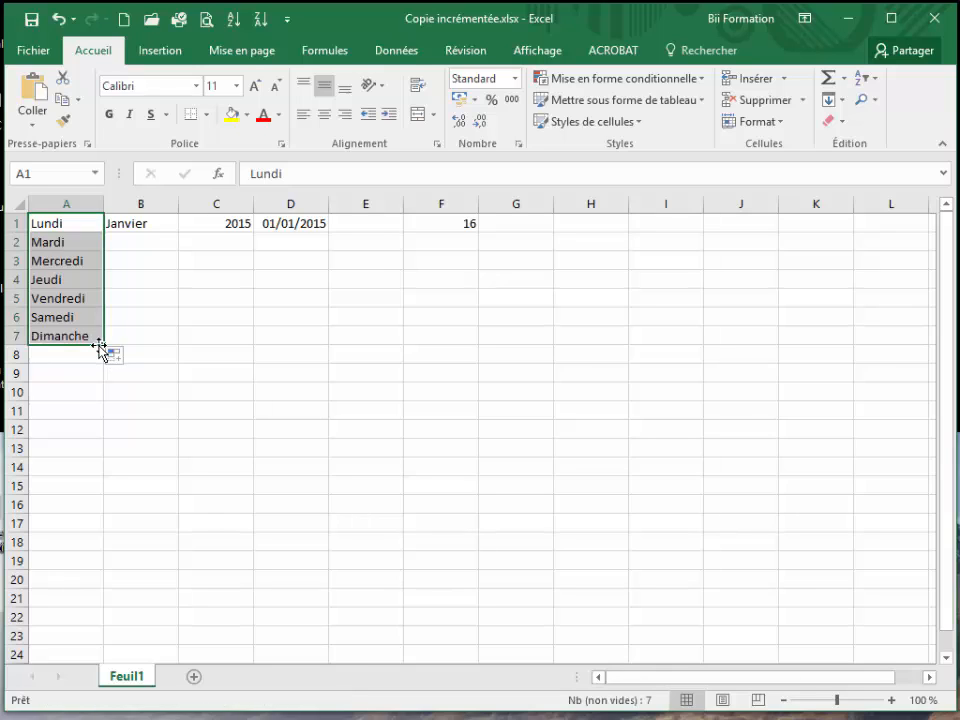
click(142, 224)
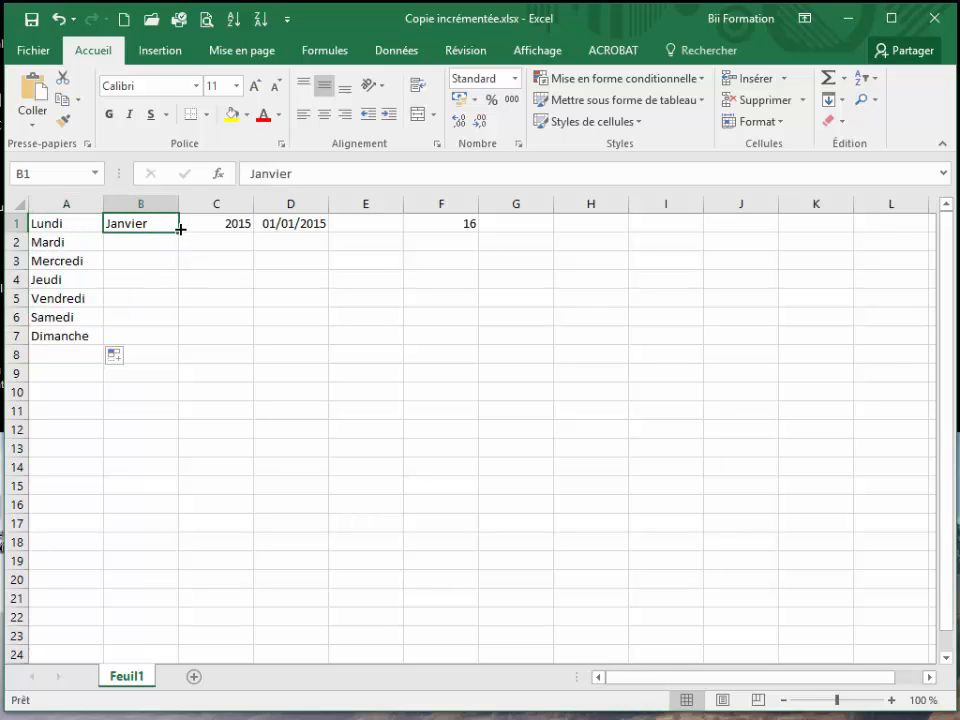
drag(180, 229, 159, 433)
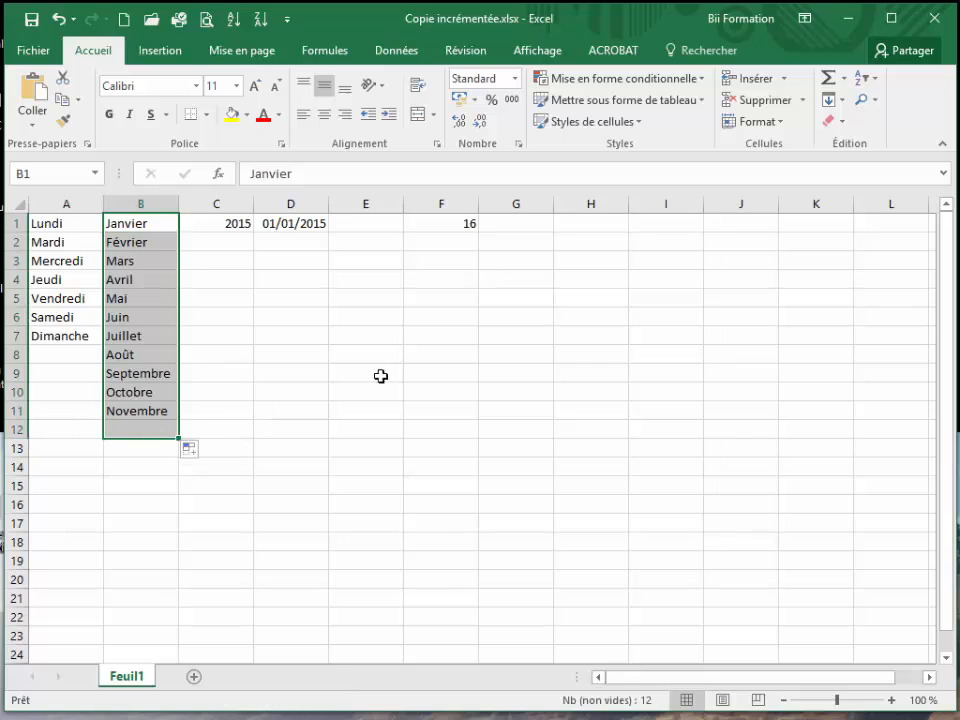
- Fill the year 2015 from C1 into C2 as an incremented series and extend it down to C12
click(236, 225)
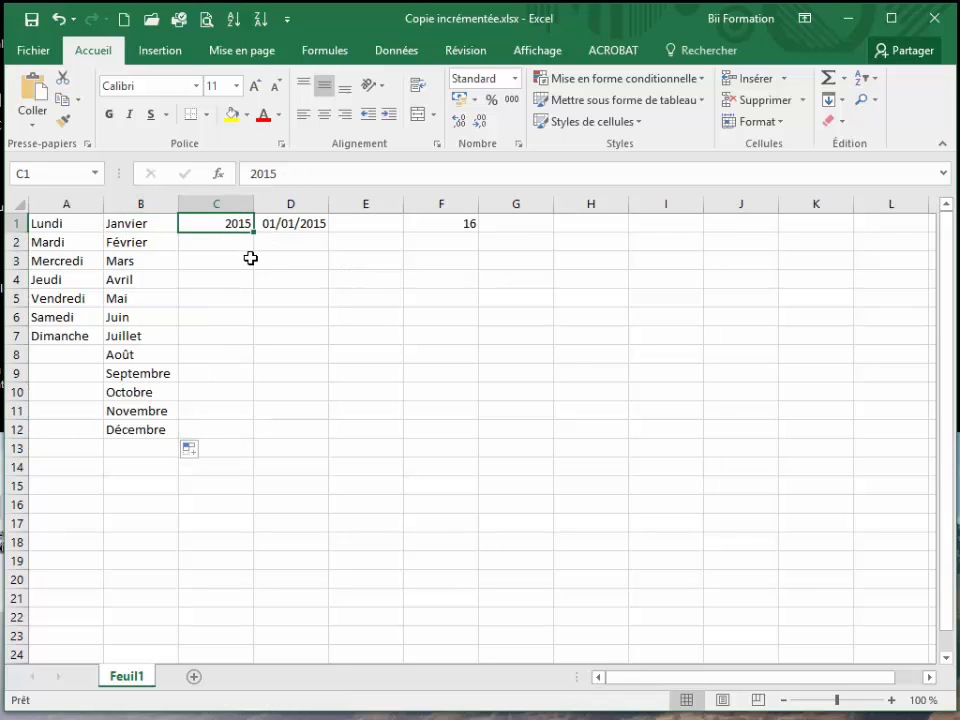
drag(254, 231, 256, 247)
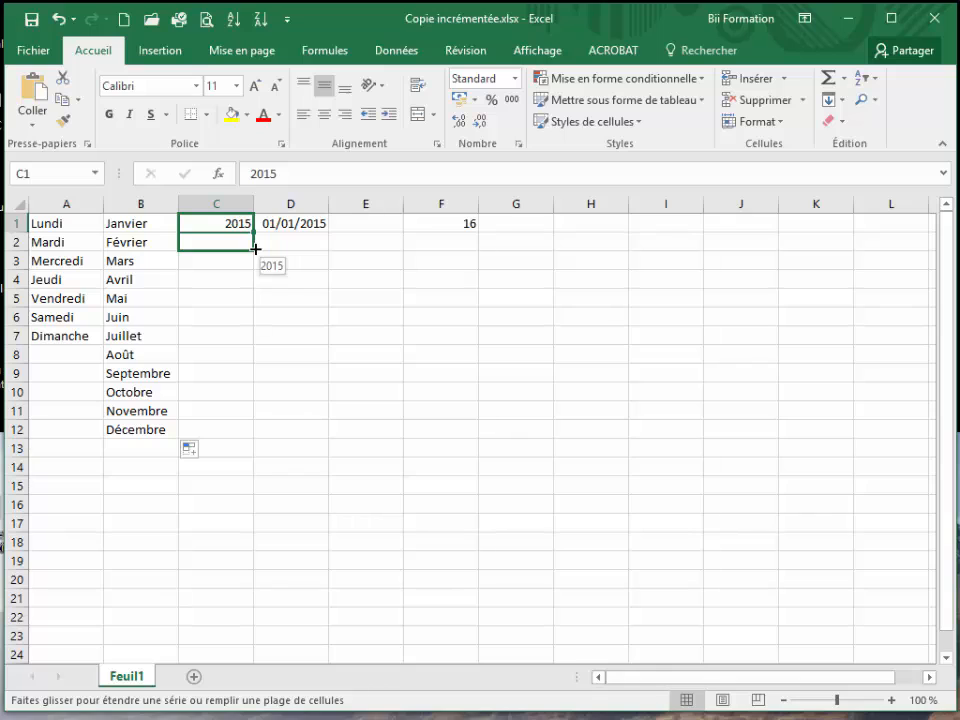
drag(256, 248, 256, 249)
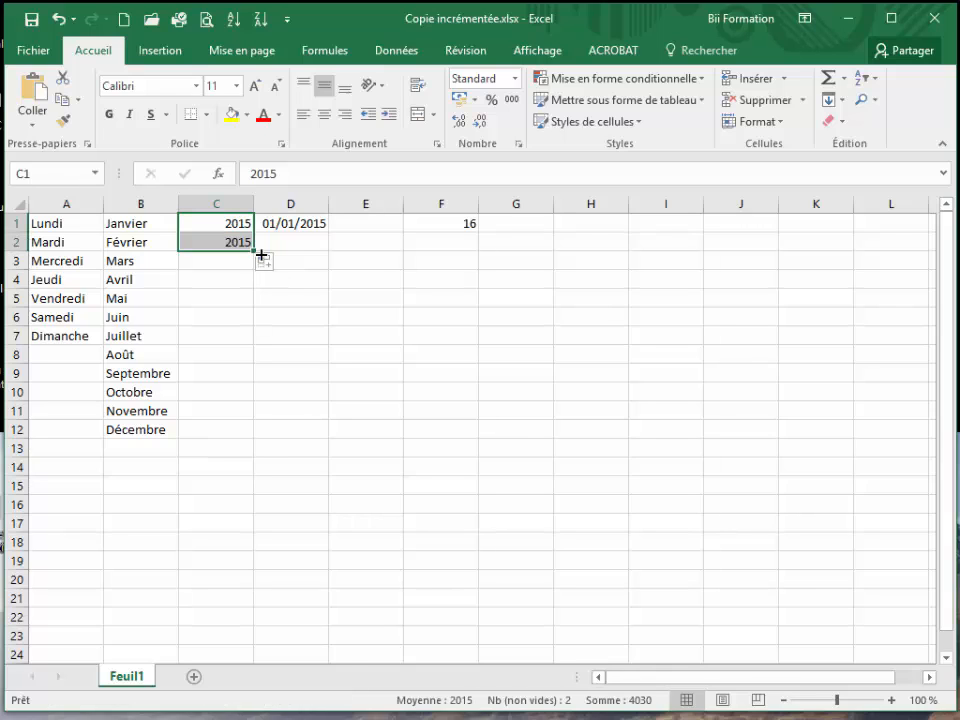
click(281, 269)
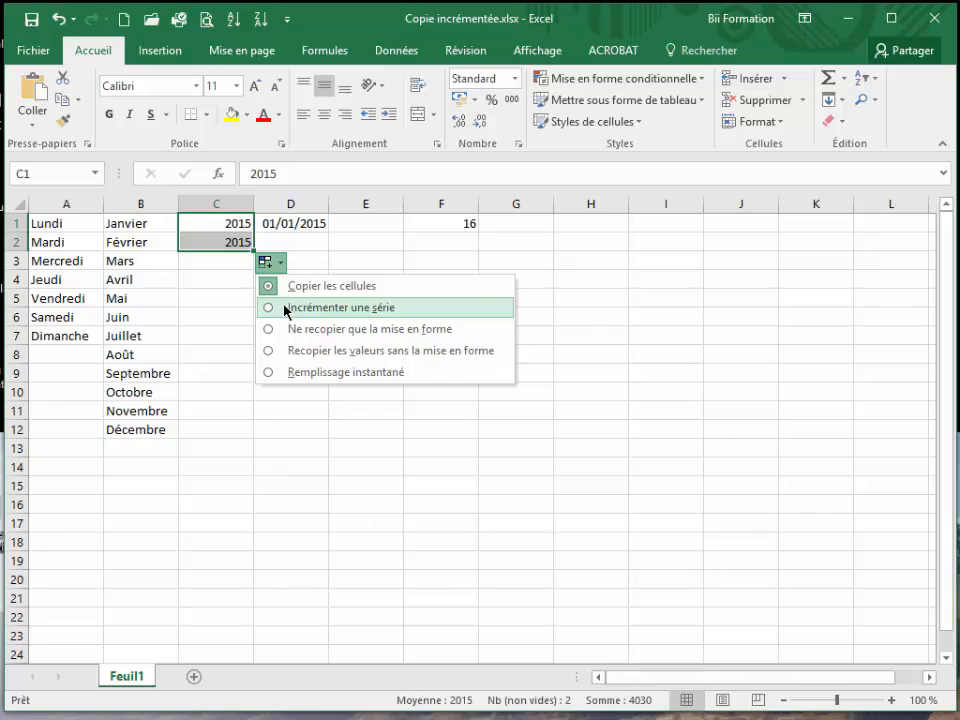
click(285, 309)
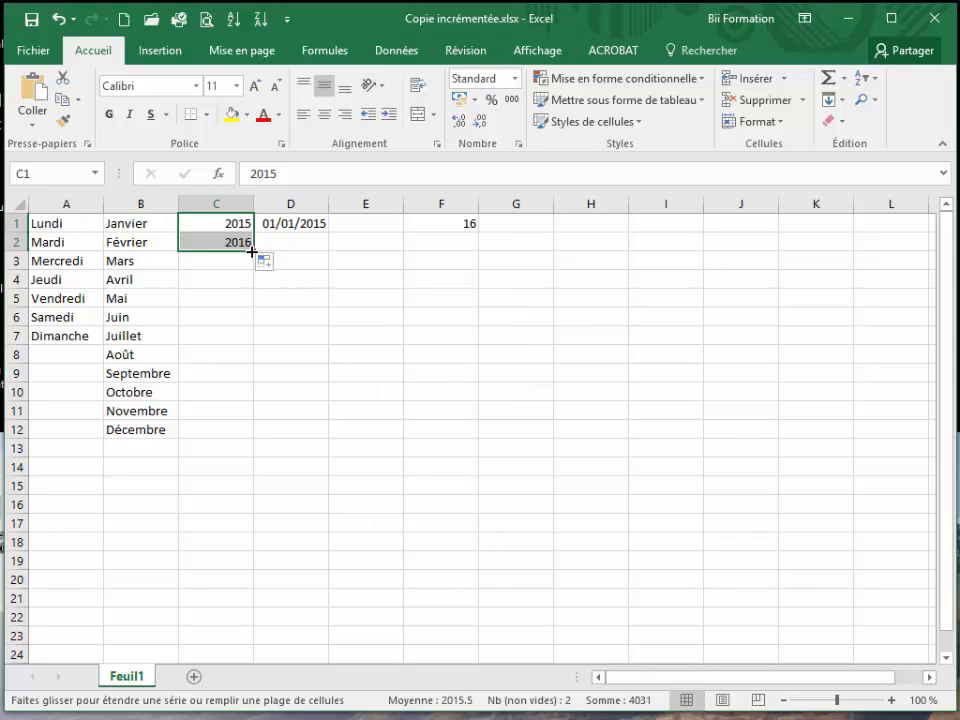
drag(252, 252, 233, 435)
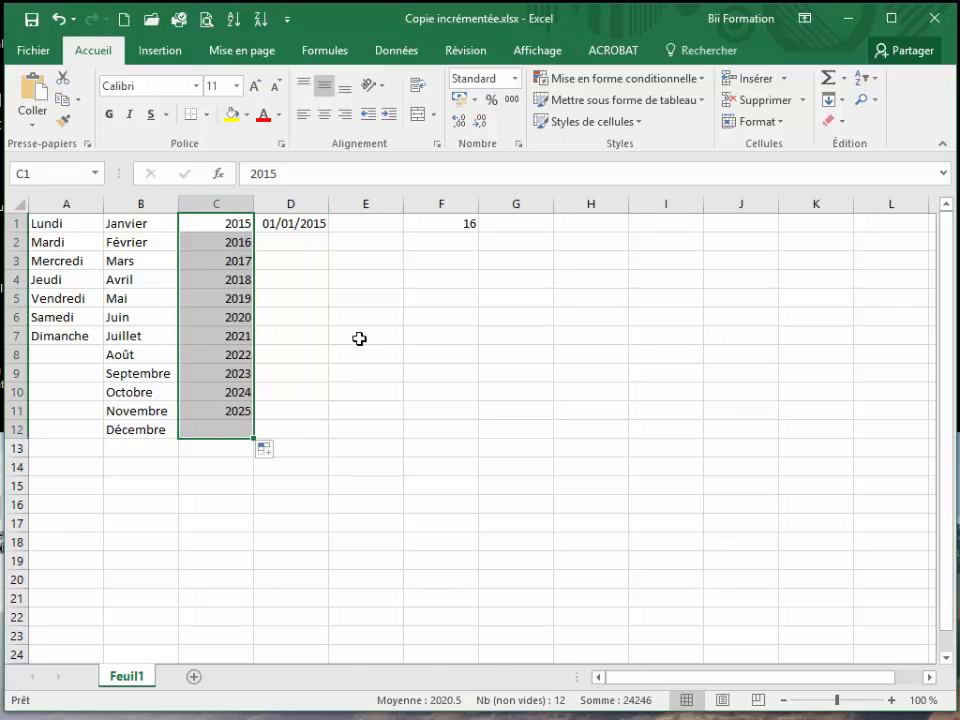
- Extend the date in D1 down to D11, and fill the 16 in F1 into F2 as an incremented series
click(301, 221)
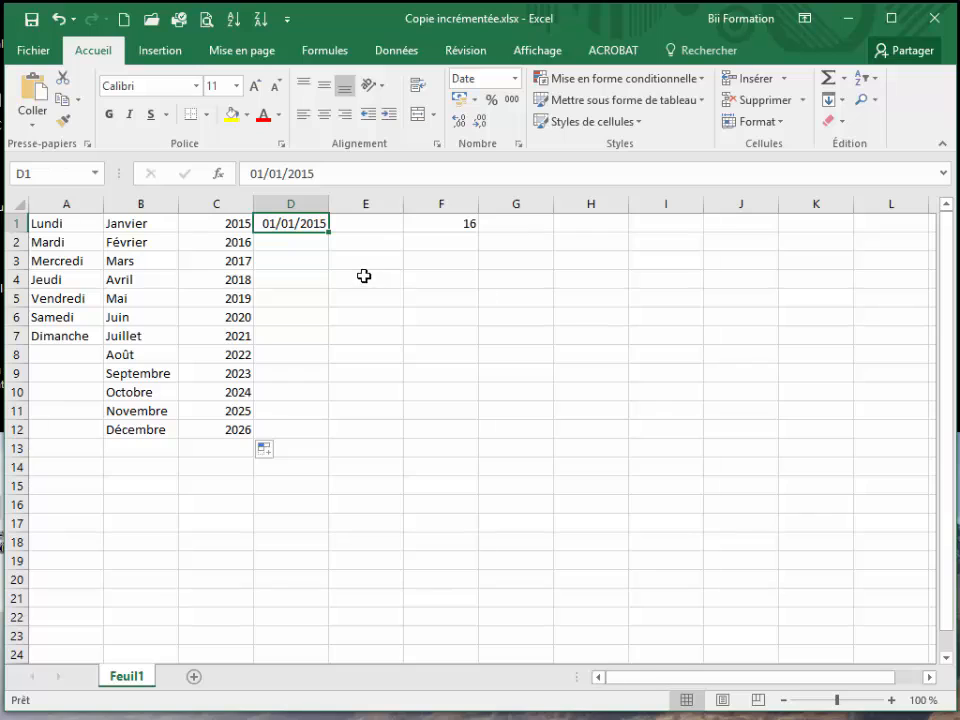
drag(327, 230, 320, 431)
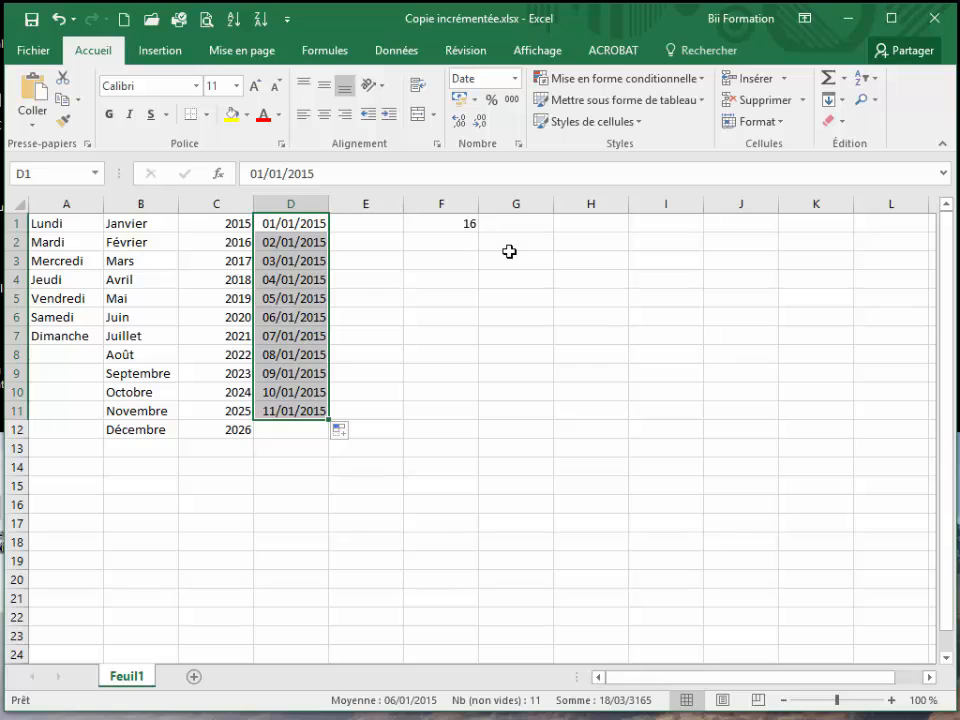
click(447, 225)
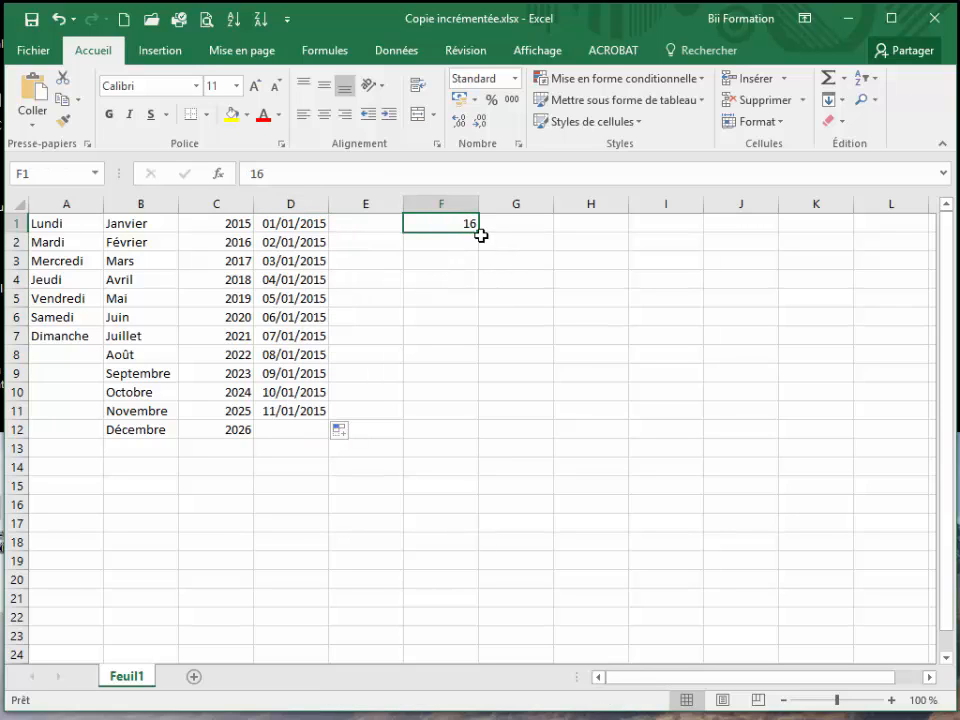
drag(480, 234, 482, 274)
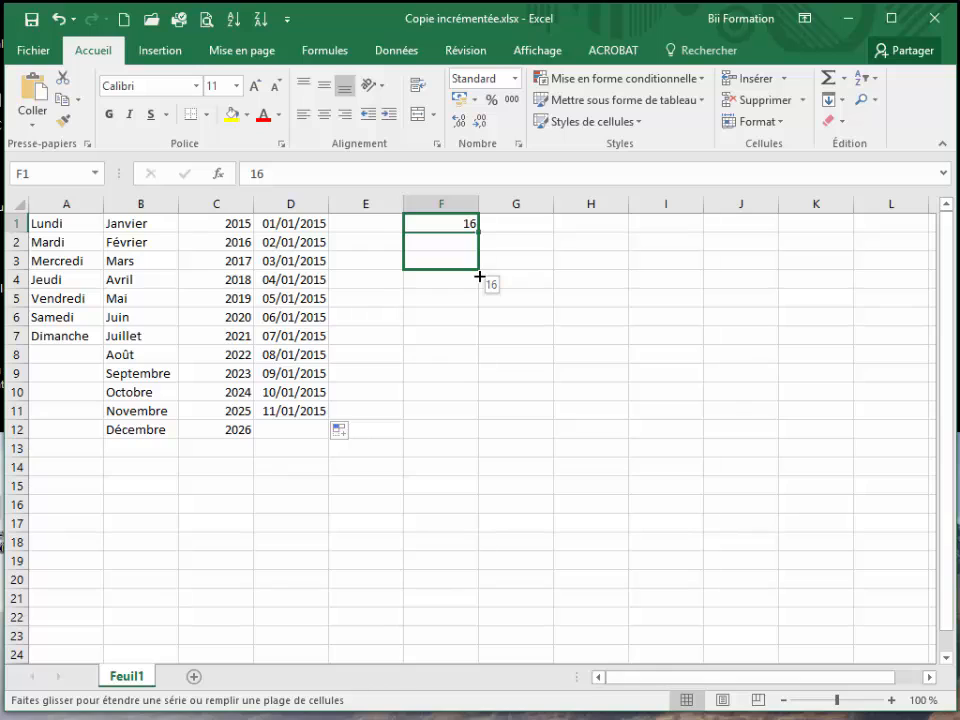
drag(480, 276, 487, 255)
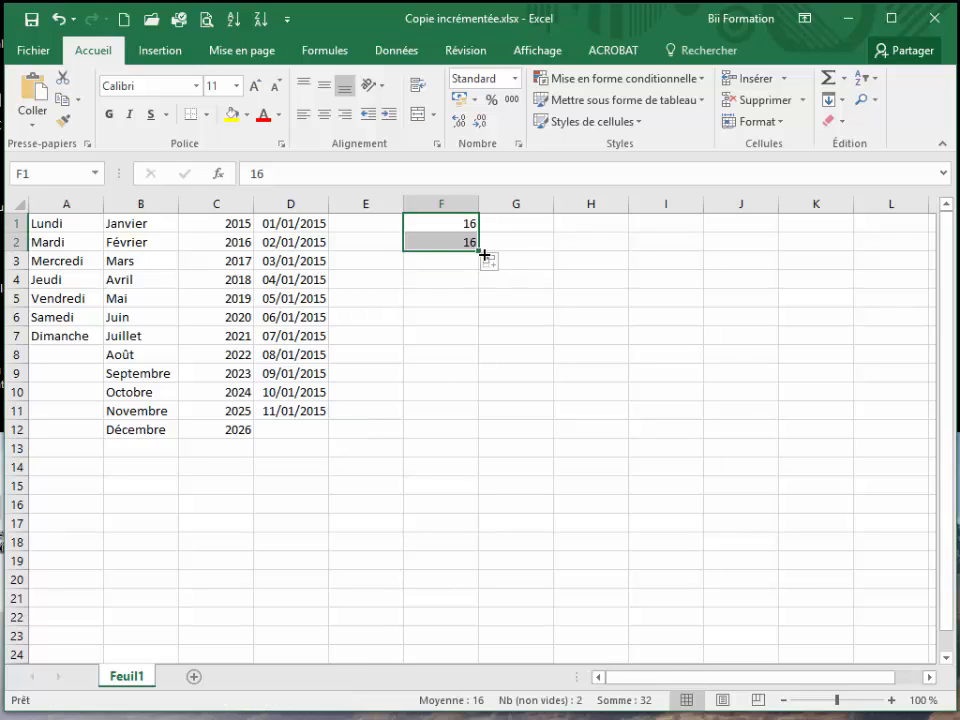
click(499, 264)
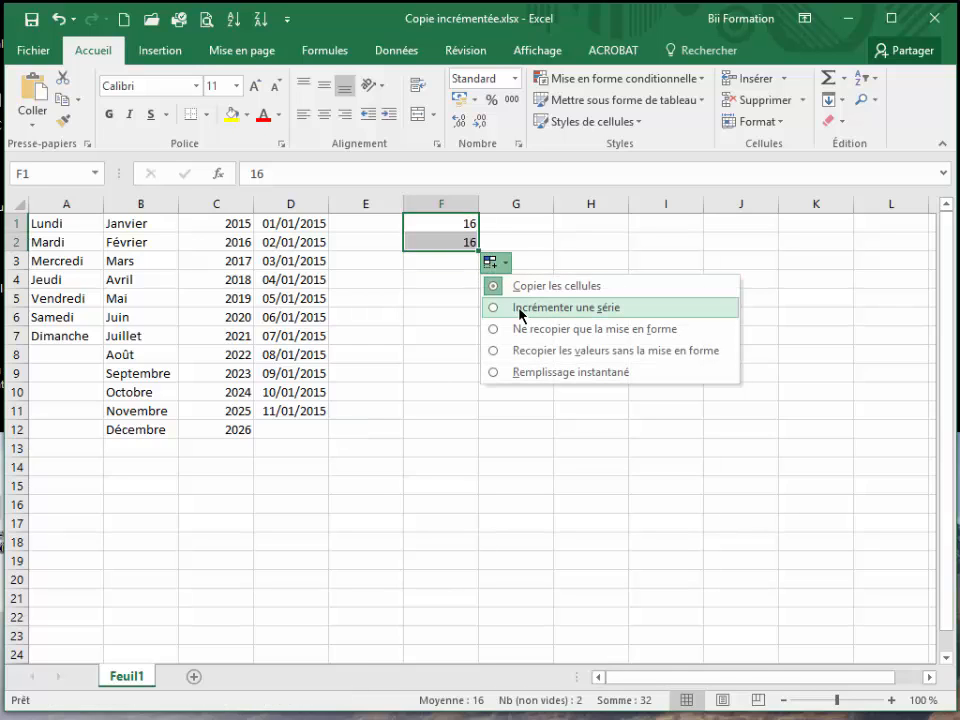
click(519, 309)
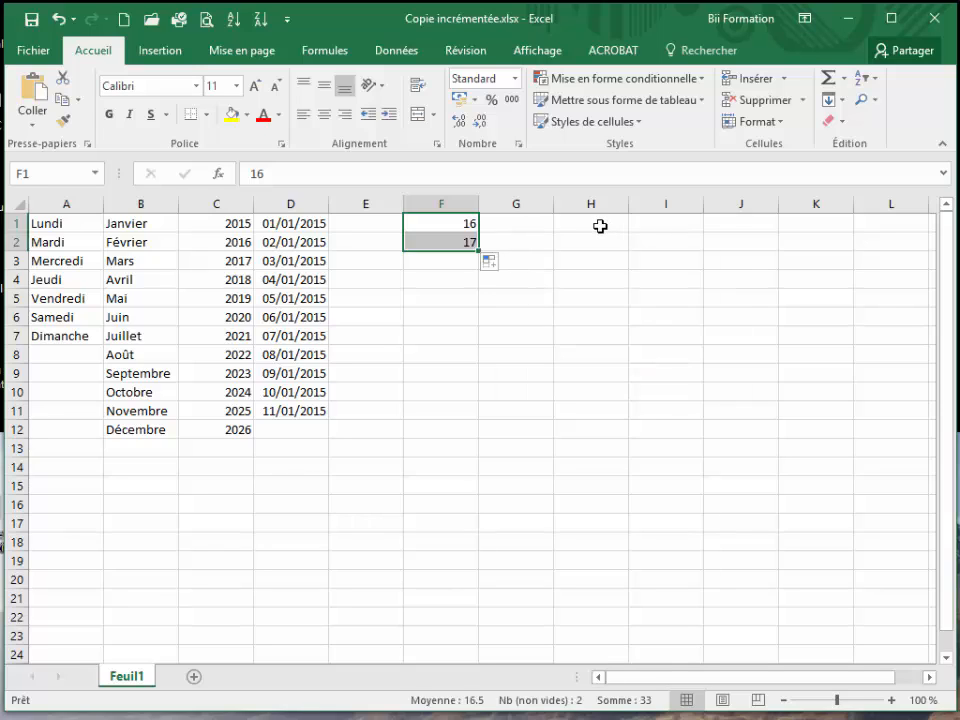
- Enter a surname in H1 and fill it down to H3
click(600, 226)
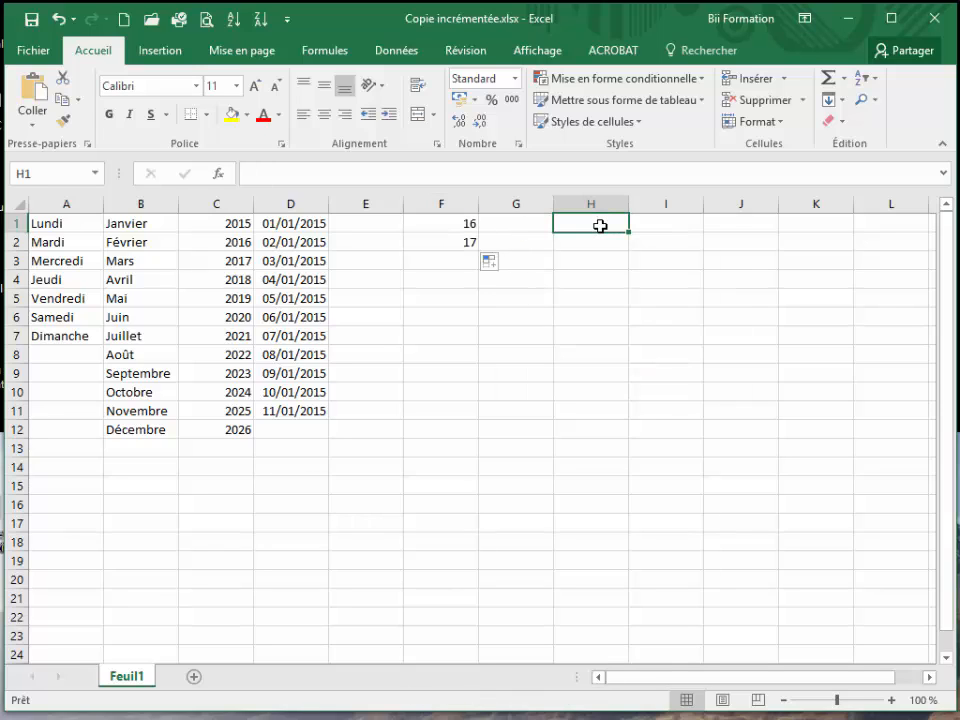
text(Dupon)
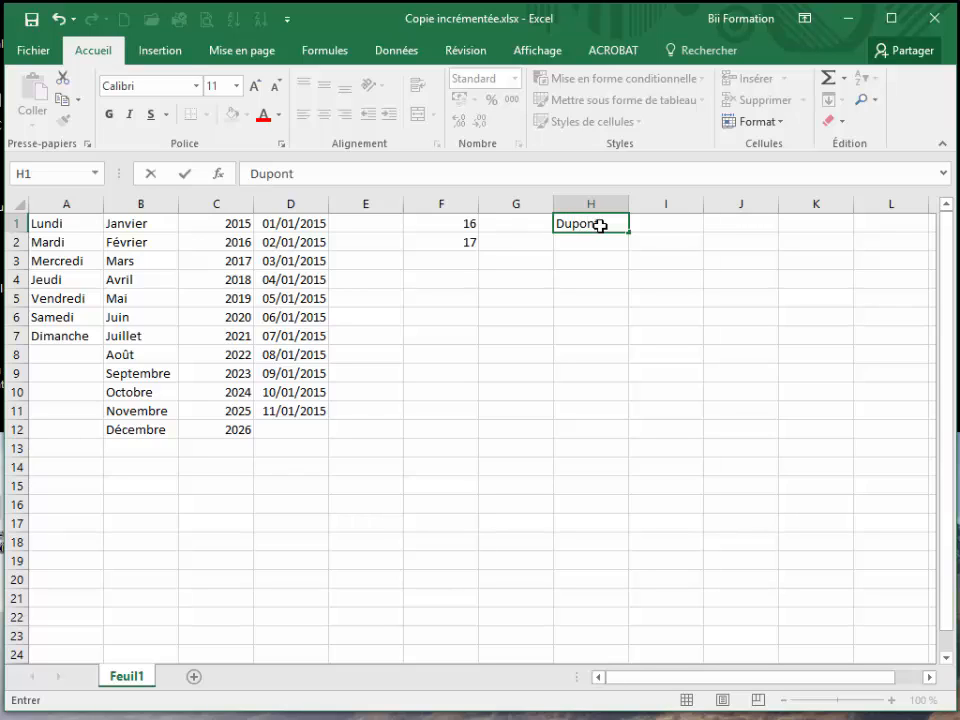
text(t)
click(605, 260)
click(590, 220)
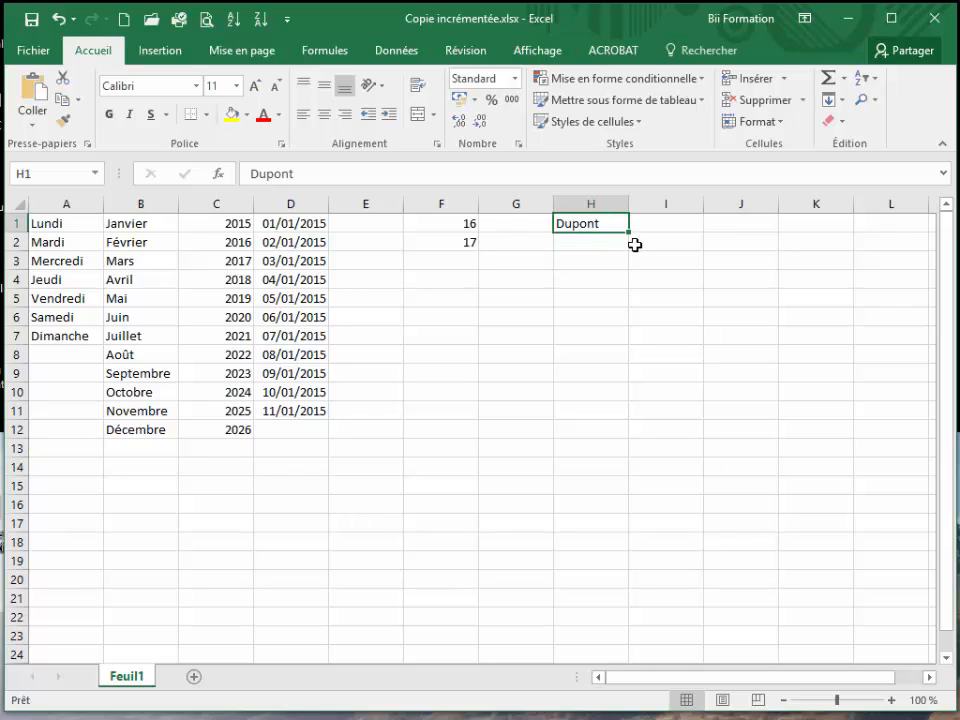
drag(629, 231, 628, 265)
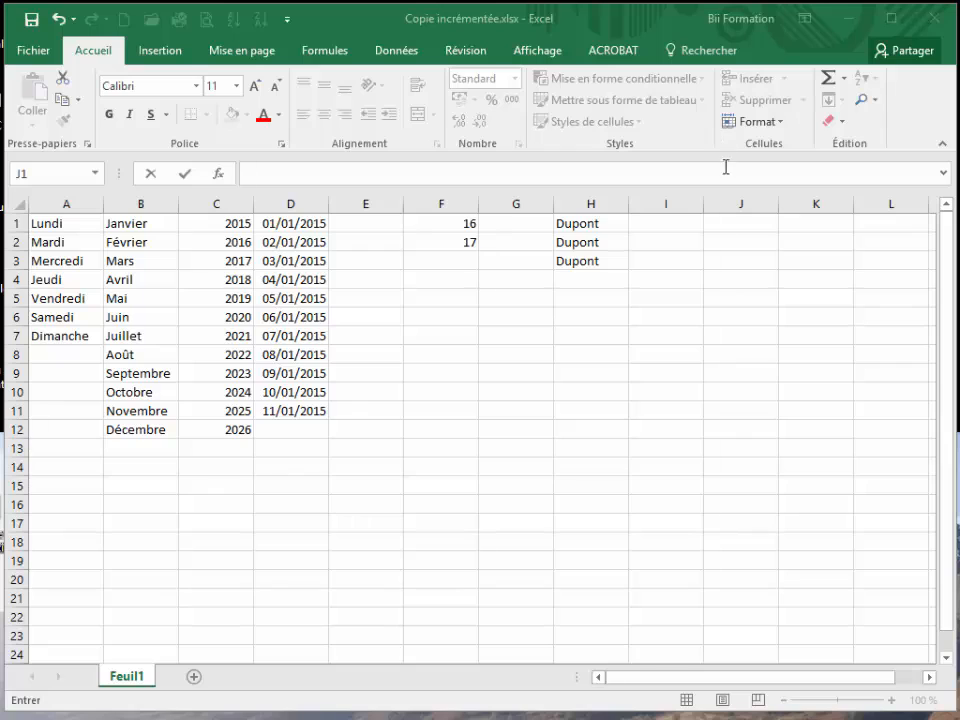
- Enter "Lundis" in J1 and fill it down to J6
click(716, 222)
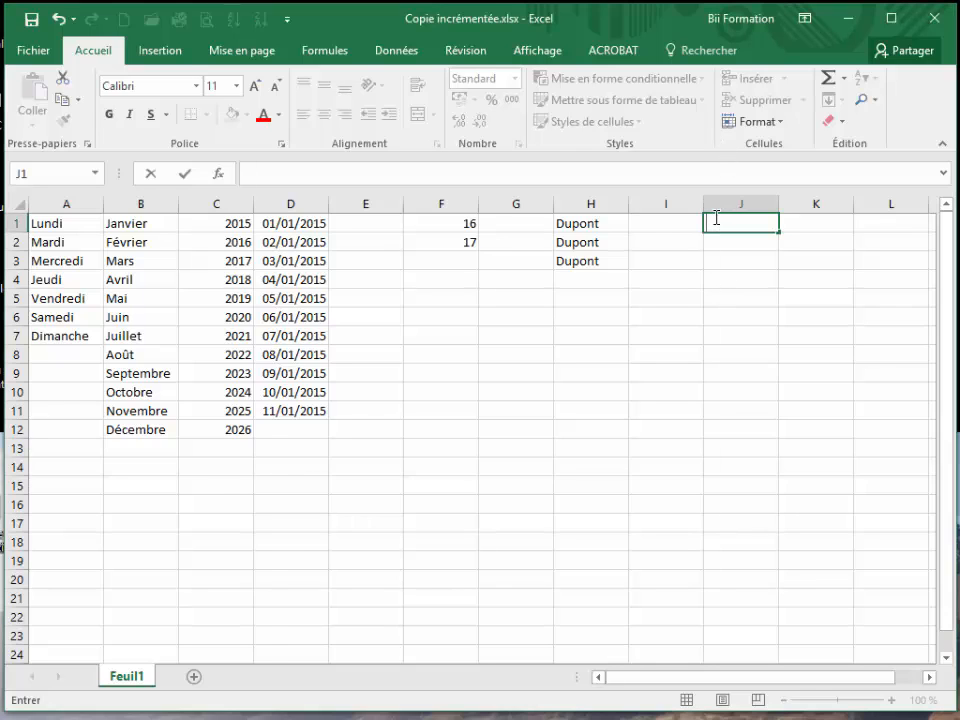
text(Lundis)
click(739, 258)
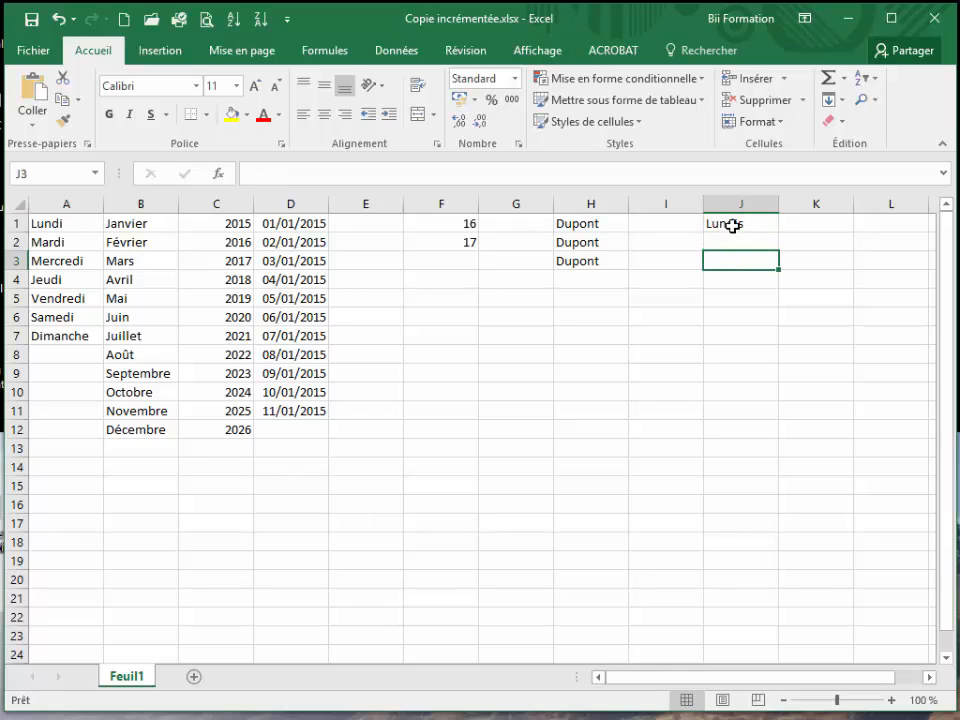
click(758, 227)
drag(779, 231, 768, 327)
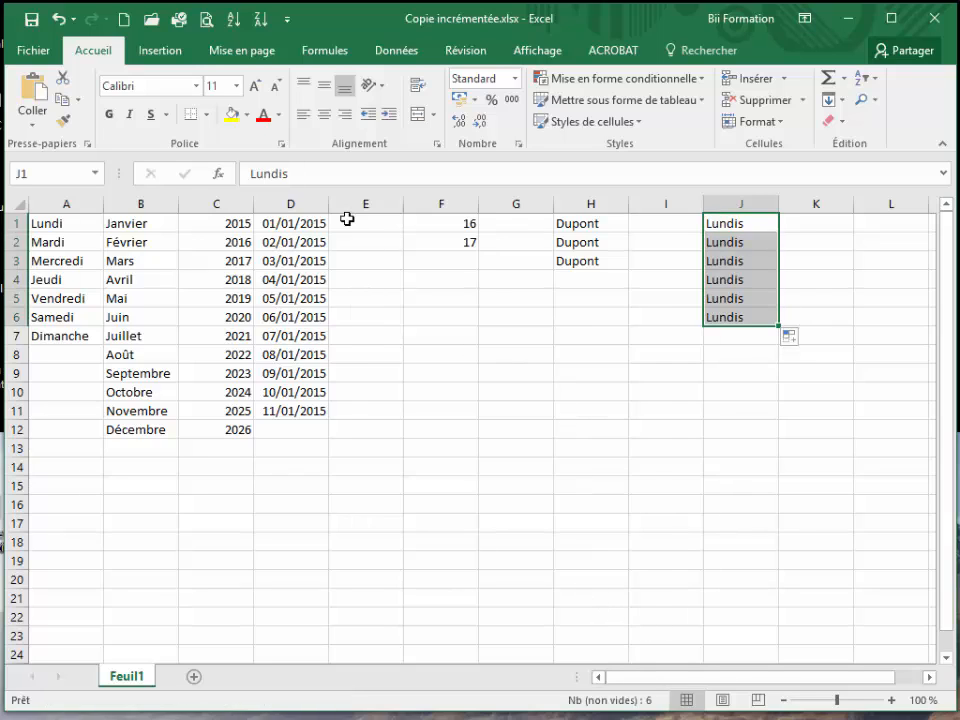
click(595, 356)
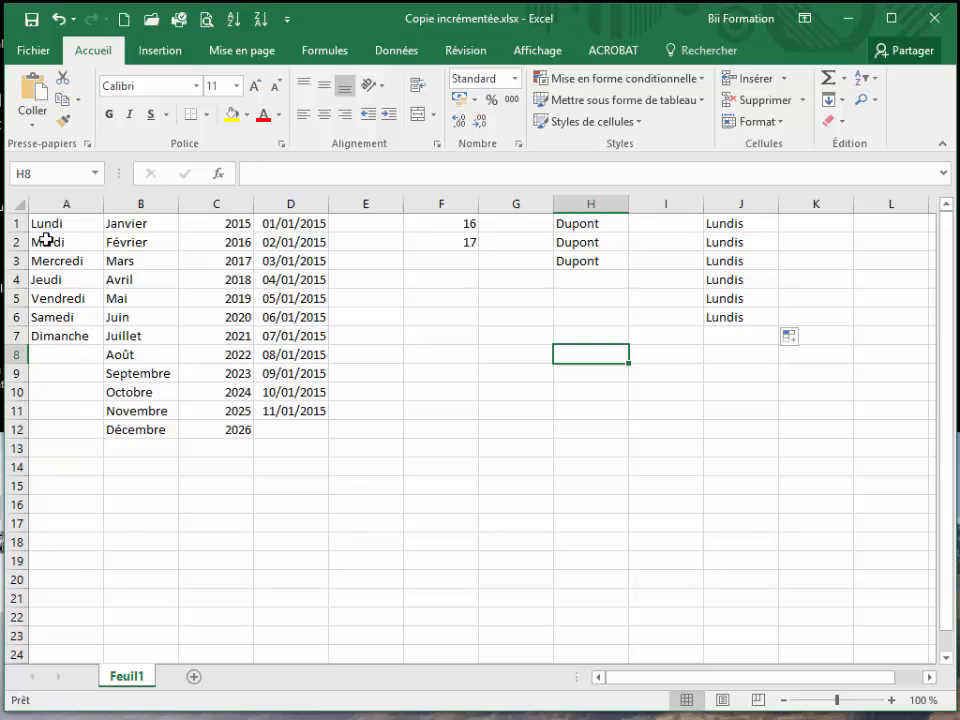
- Clear the filled cells below row 1: ranges A2:D12 and H2:J7, and cell F2
drag(47, 240, 276, 440)
key(Delete)
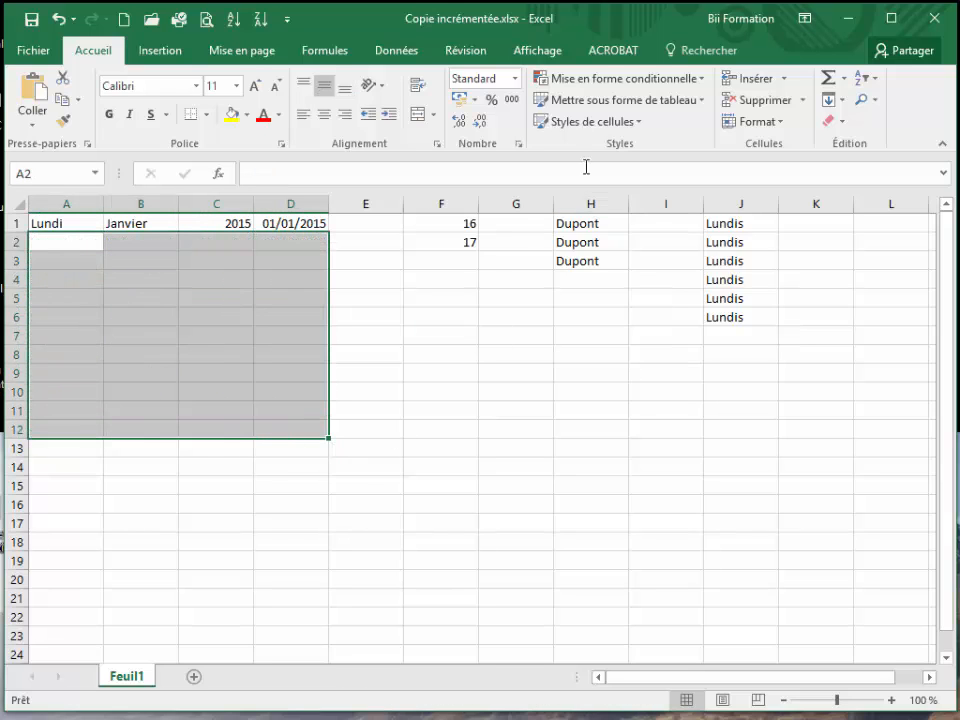
click(567, 237)
drag(567, 237, 735, 334)
key(Delete)
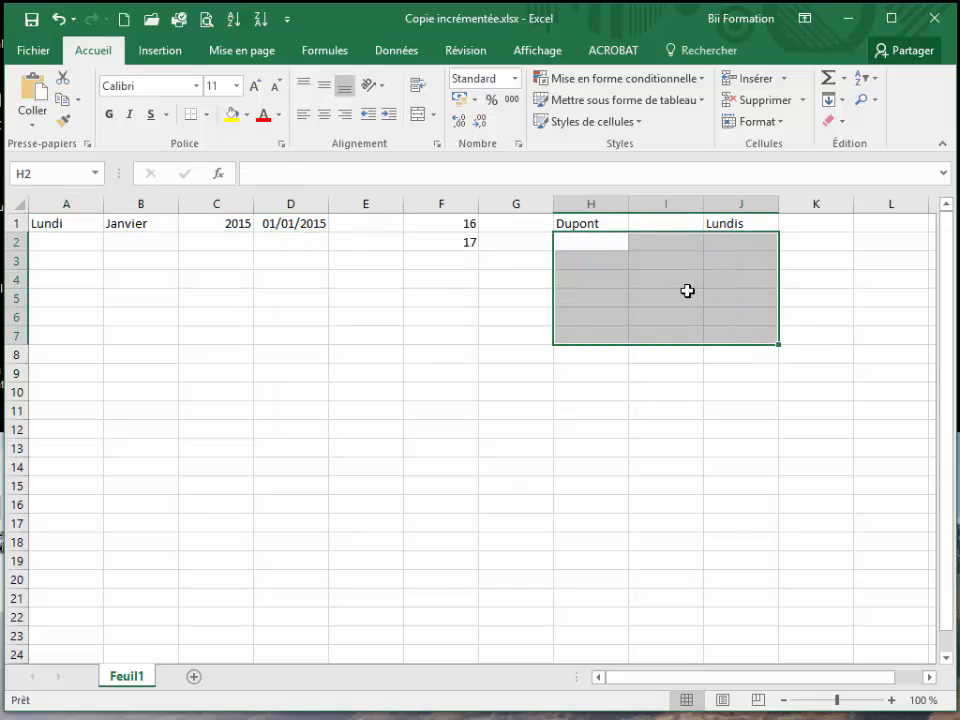
click(475, 250)
key(Delete)
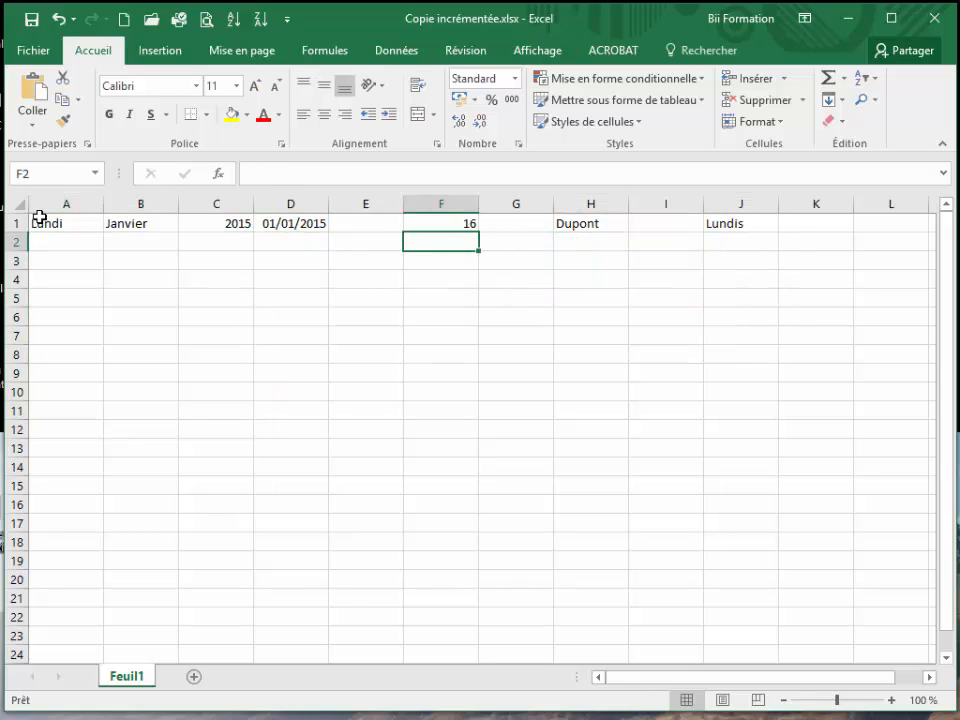
- Fill Lundi from A1 into A2 and display the auto-fill options offered for weekdays
click(39, 223)
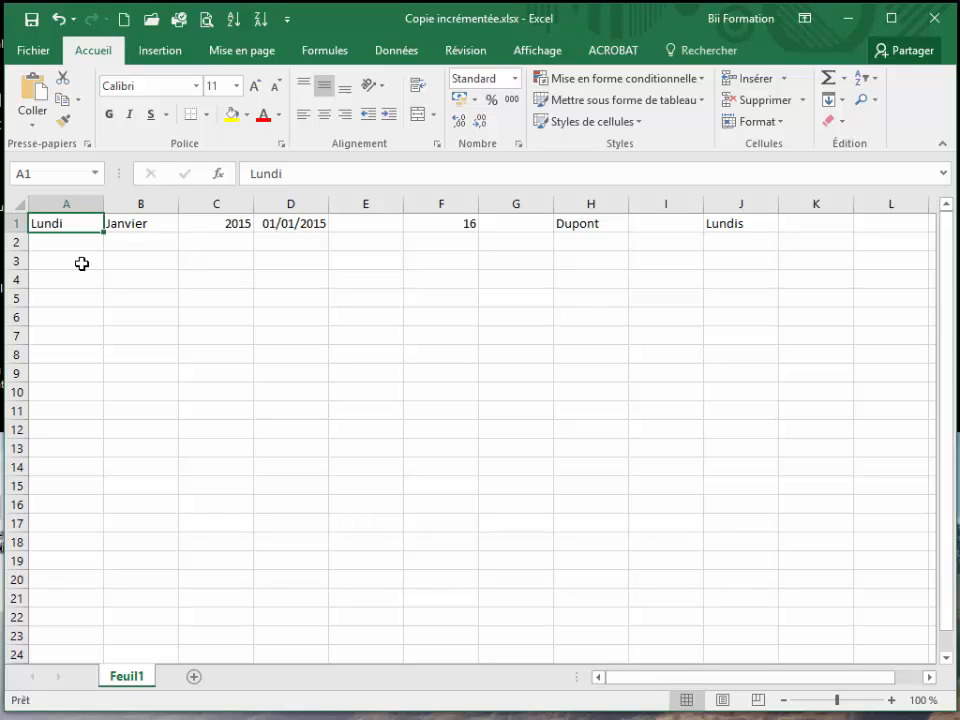
drag(101, 233, 101, 249)
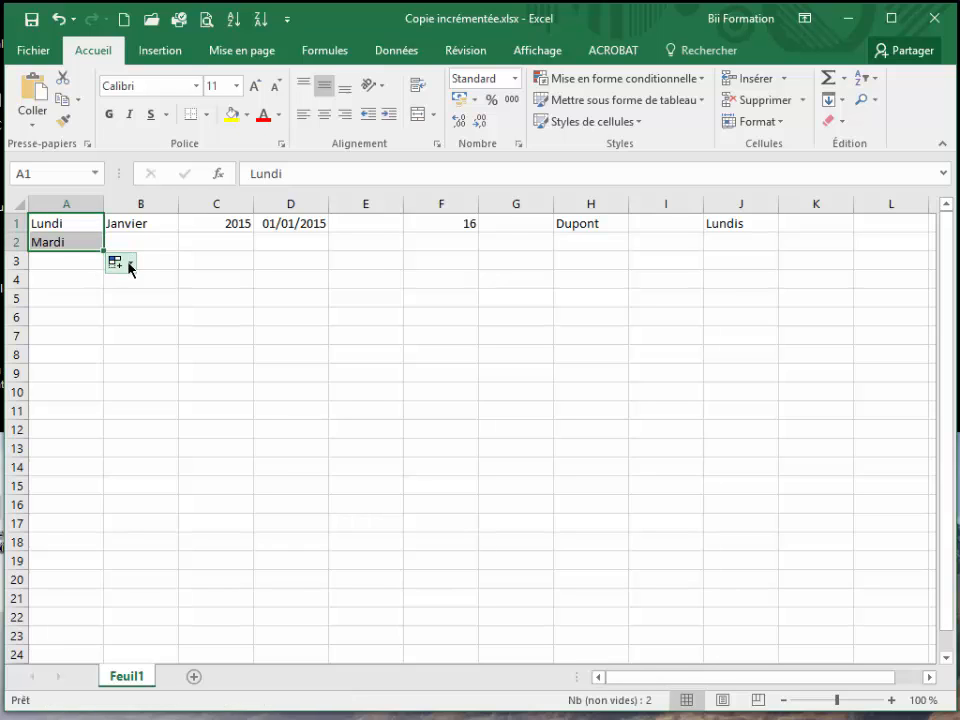
click(130, 262)
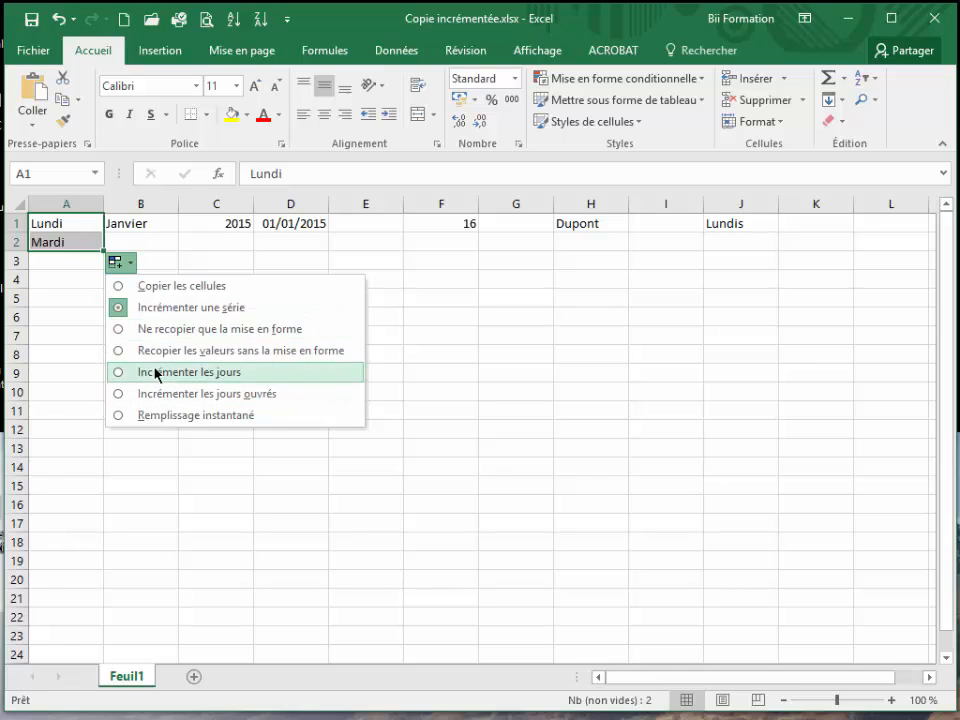
- Fill Janvier from B1 into B2 and look at the auto-fill options offered for months
click(133, 228)
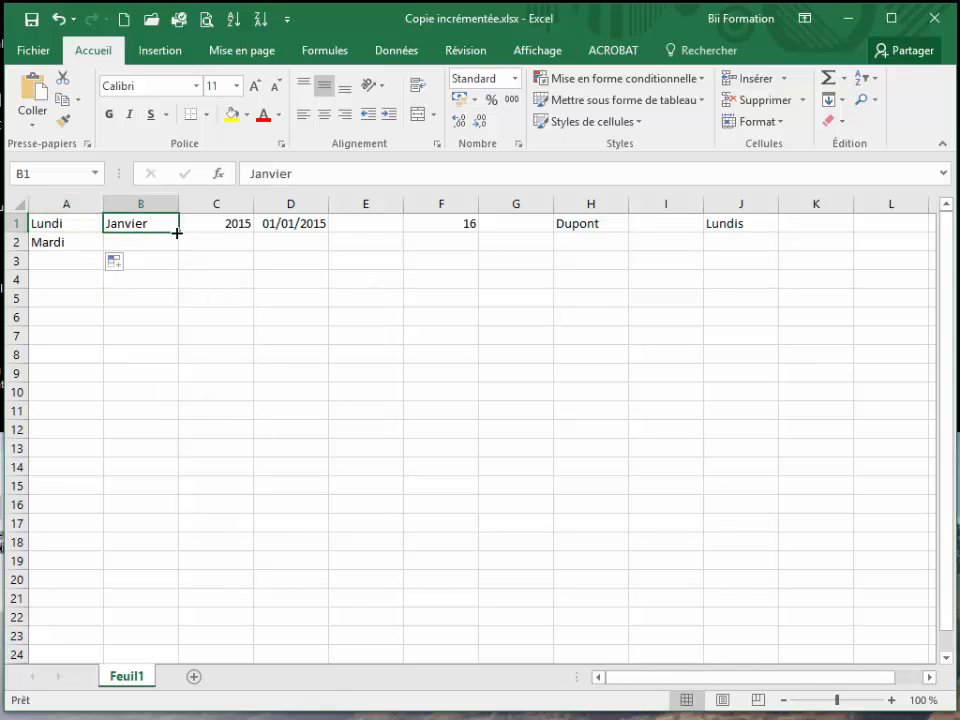
drag(177, 233, 178, 252)
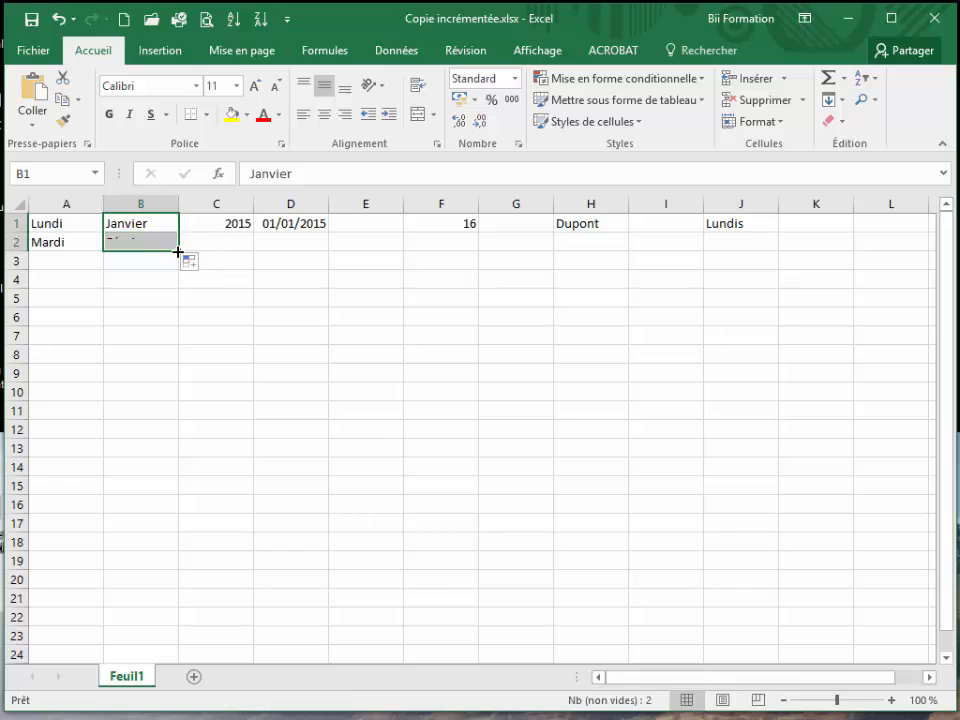
click(206, 266)
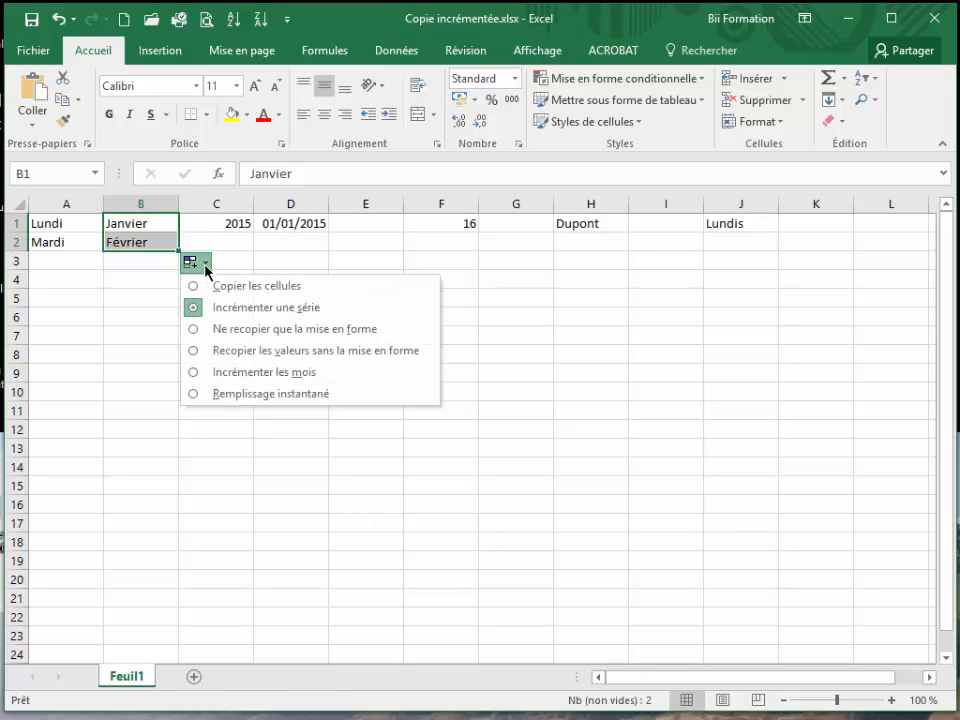
click(234, 225)
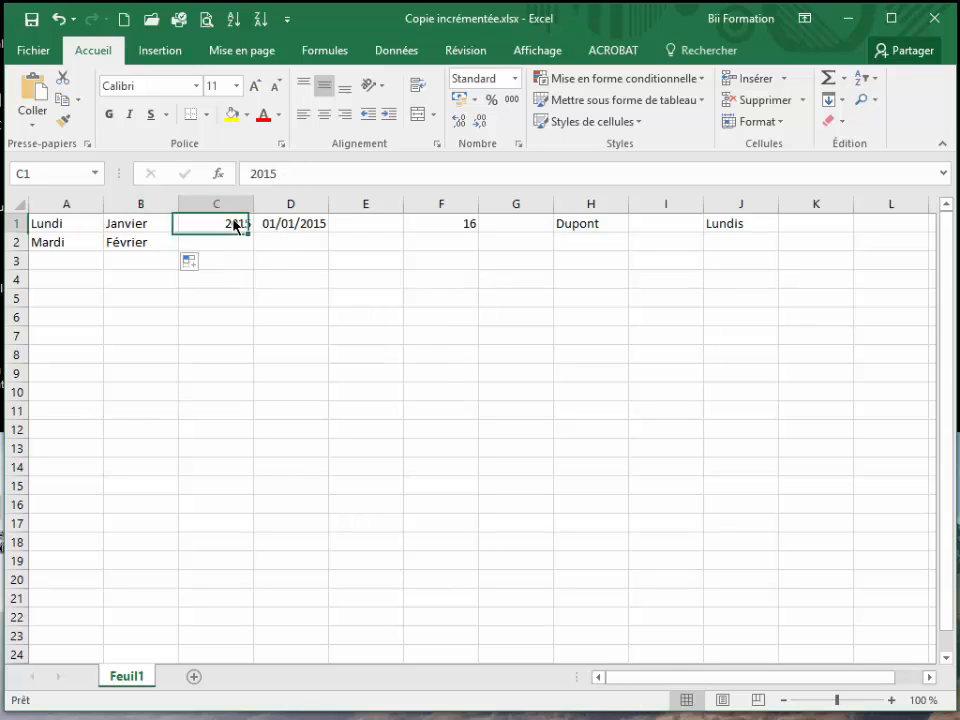
- Fill the date from D1 into D2 and look at the auto-fill options offered for dates
click(291, 223)
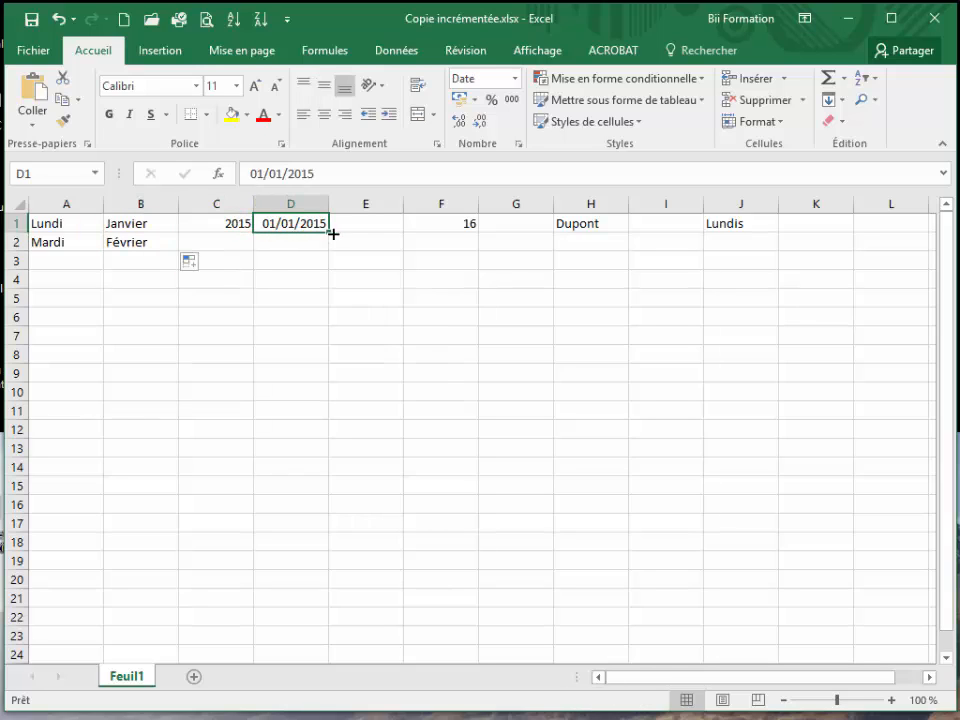
drag(329, 231, 329, 251)
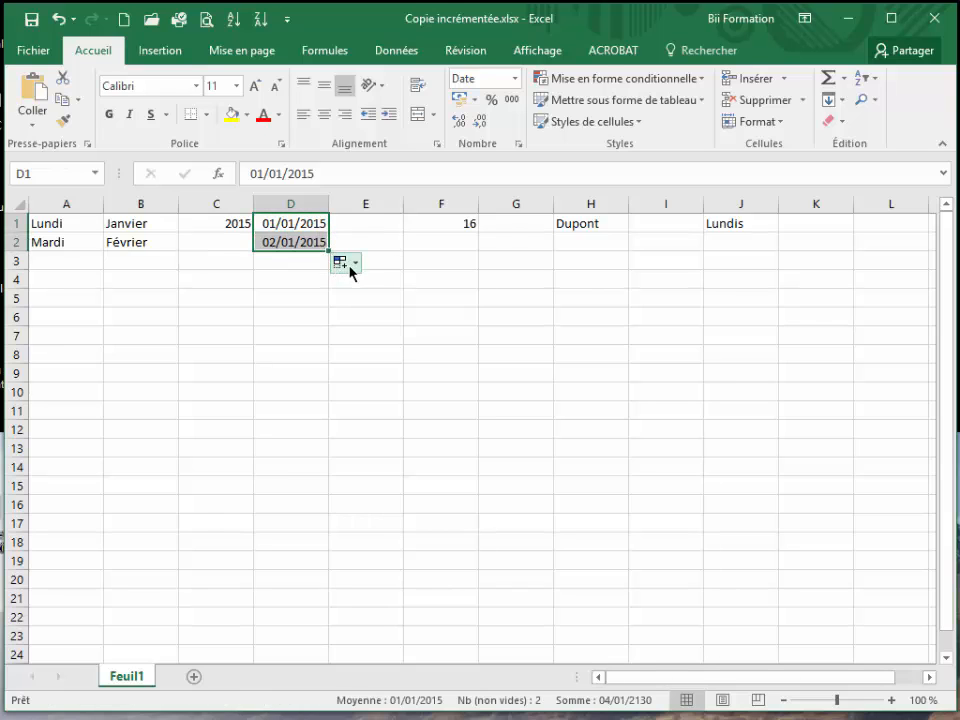
click(352, 263)
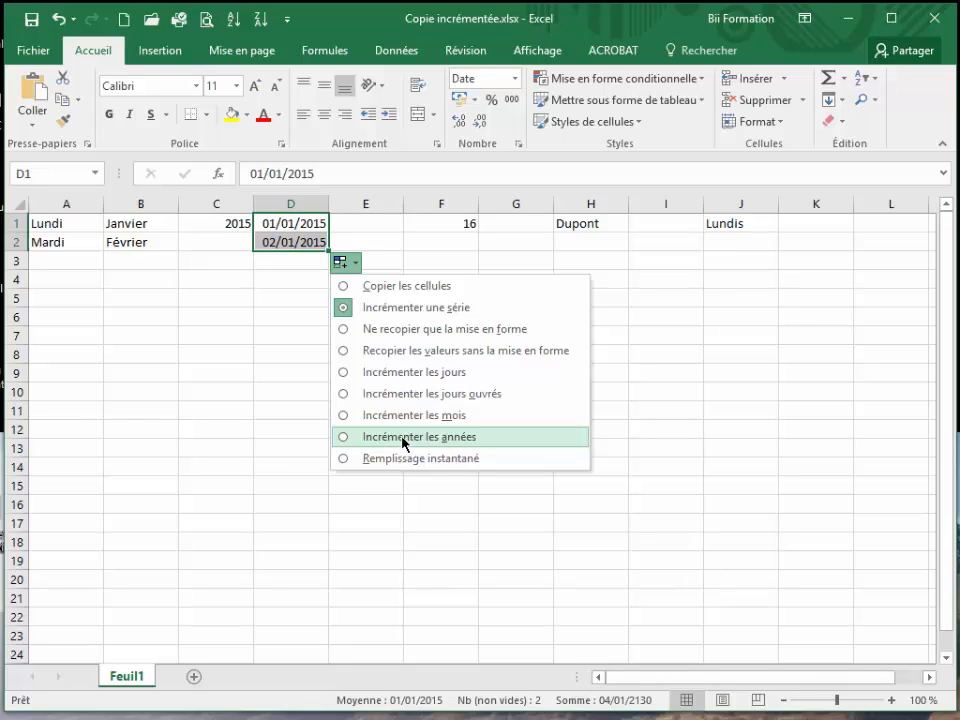
click(690, 328)
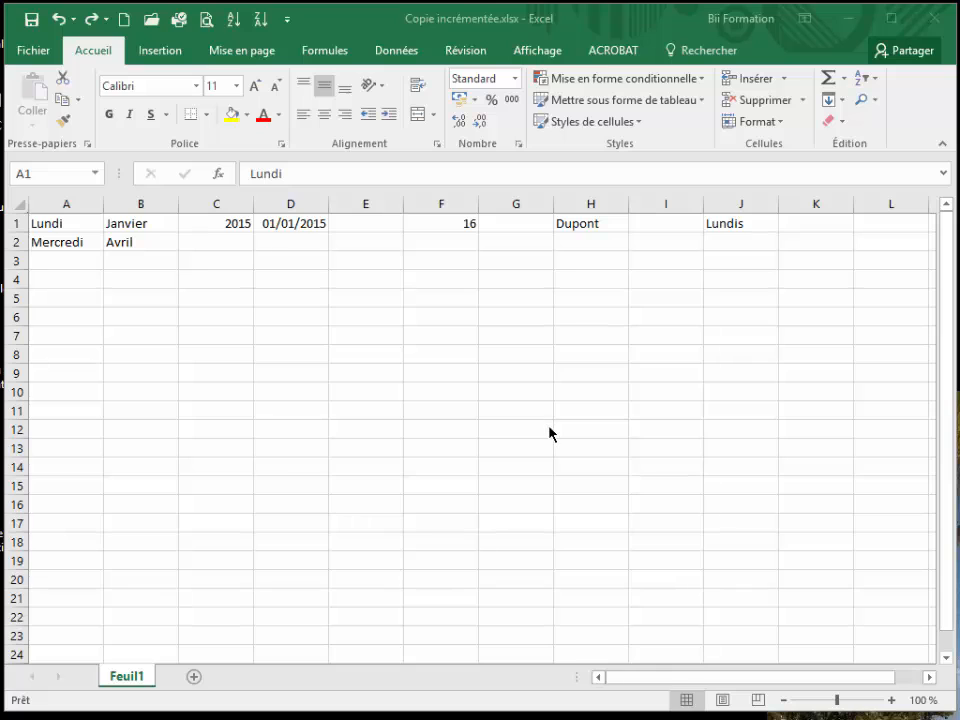
- Extend the Lundi, Mercredi pattern in A1:A2 down to A8 so it advances two weekdays per row
click(61, 226)
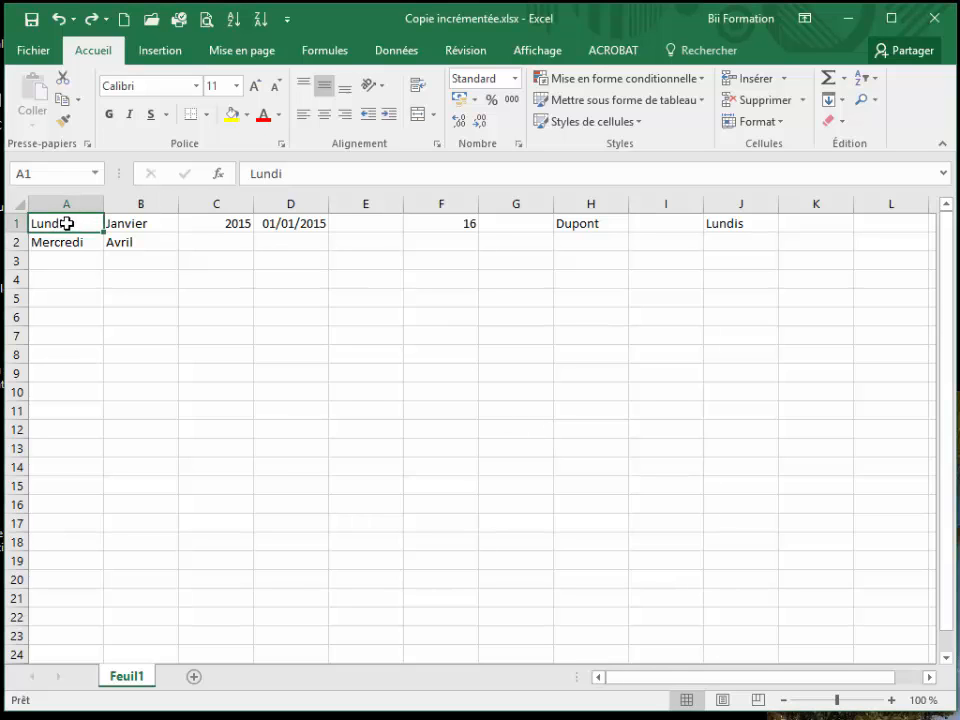
drag(66, 223, 66, 238)
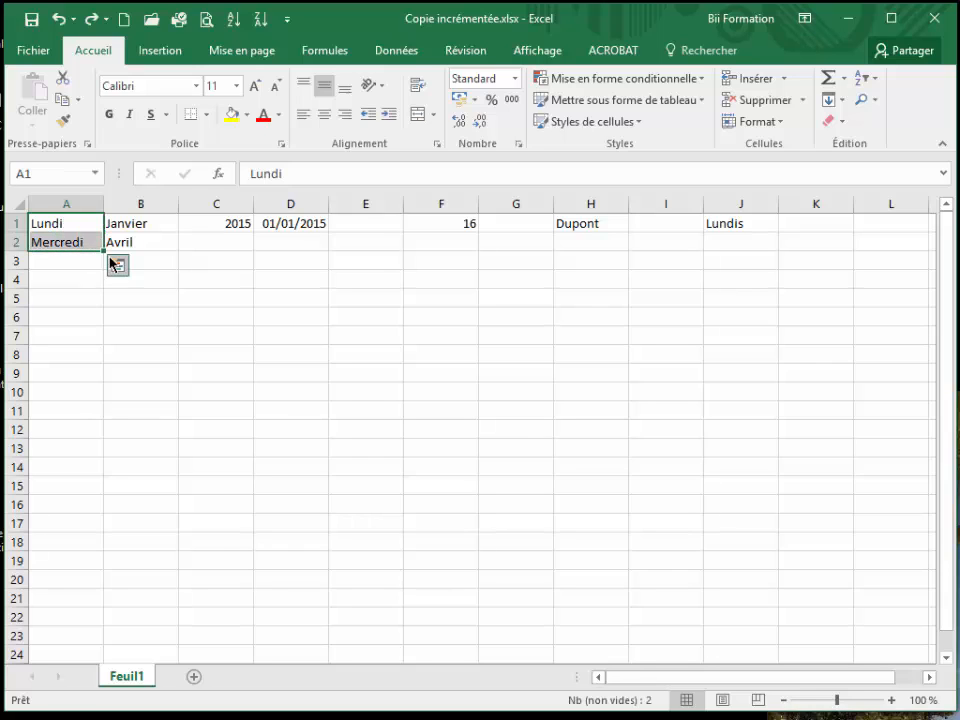
drag(102, 249, 79, 358)
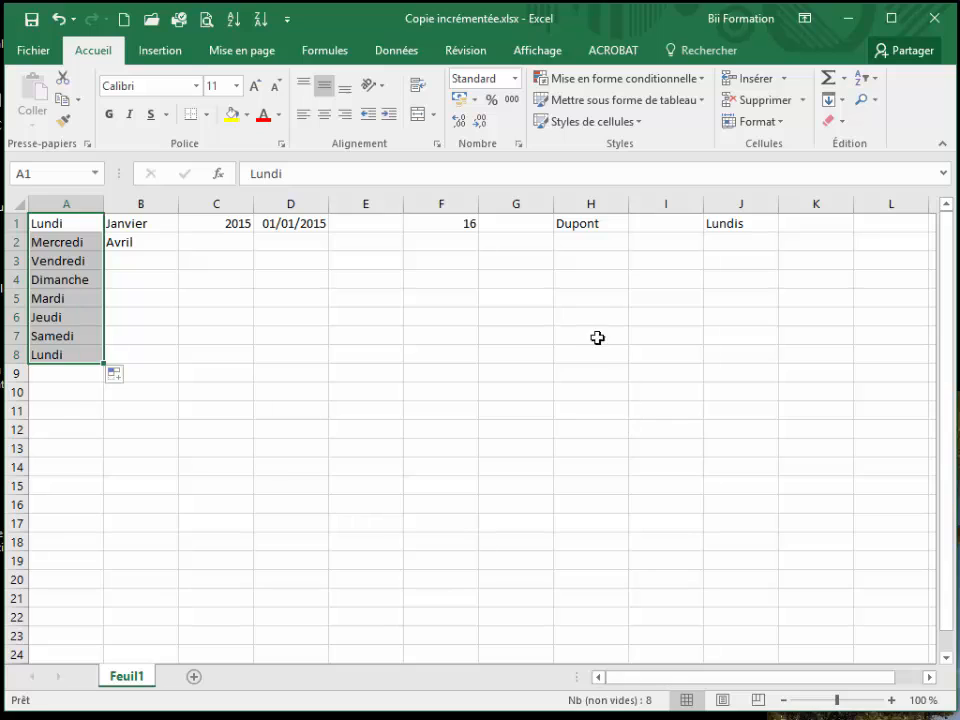
- Extend the Janvier, Avril pattern in B1:B2 down to B10, and the 15, 20 series in F1:F2 down column F
click(134, 225)
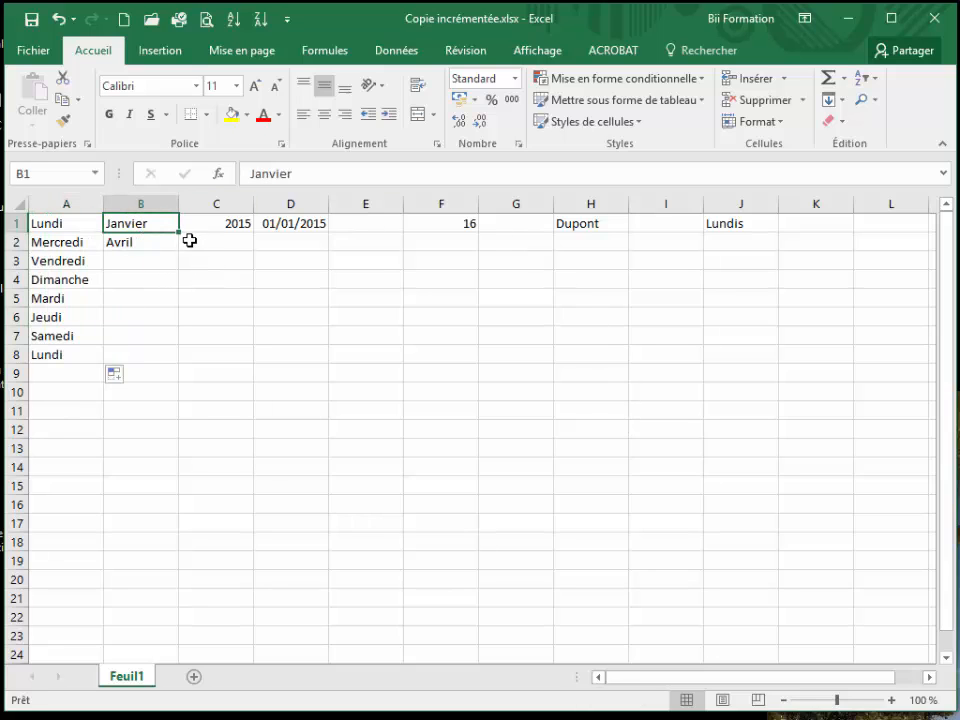
drag(161, 223, 146, 392)
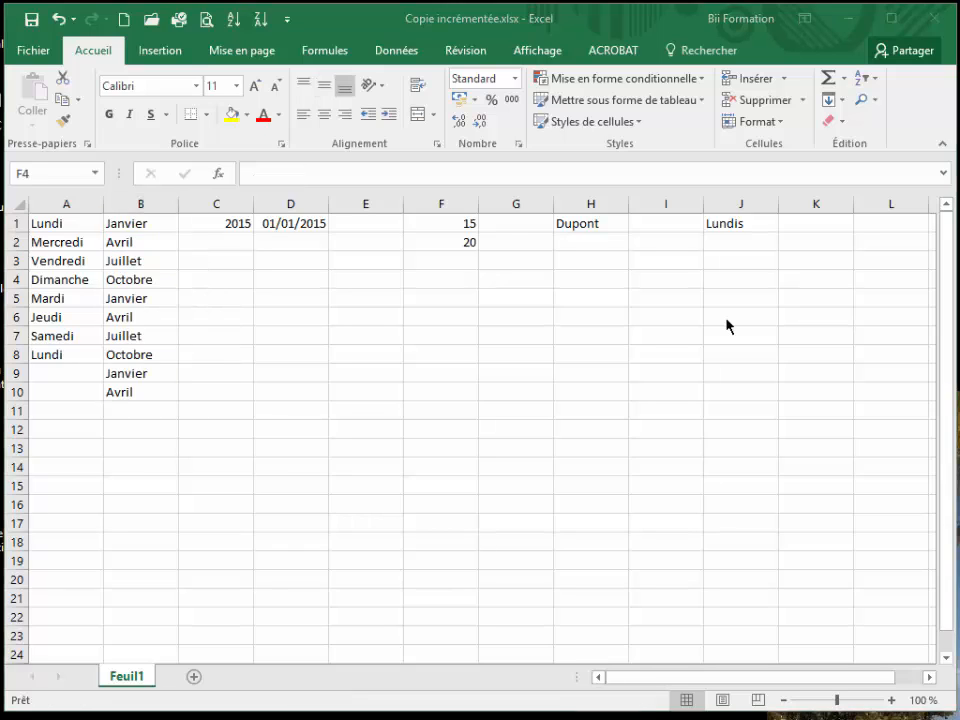
drag(441, 222, 478, 268)
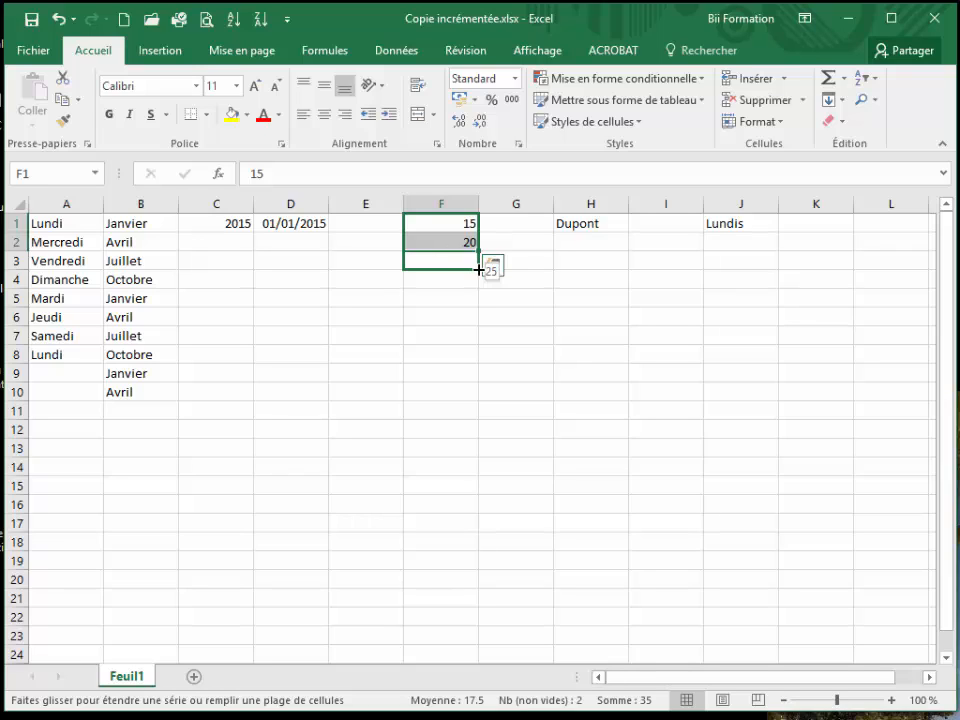
drag(479, 269, 483, 444)
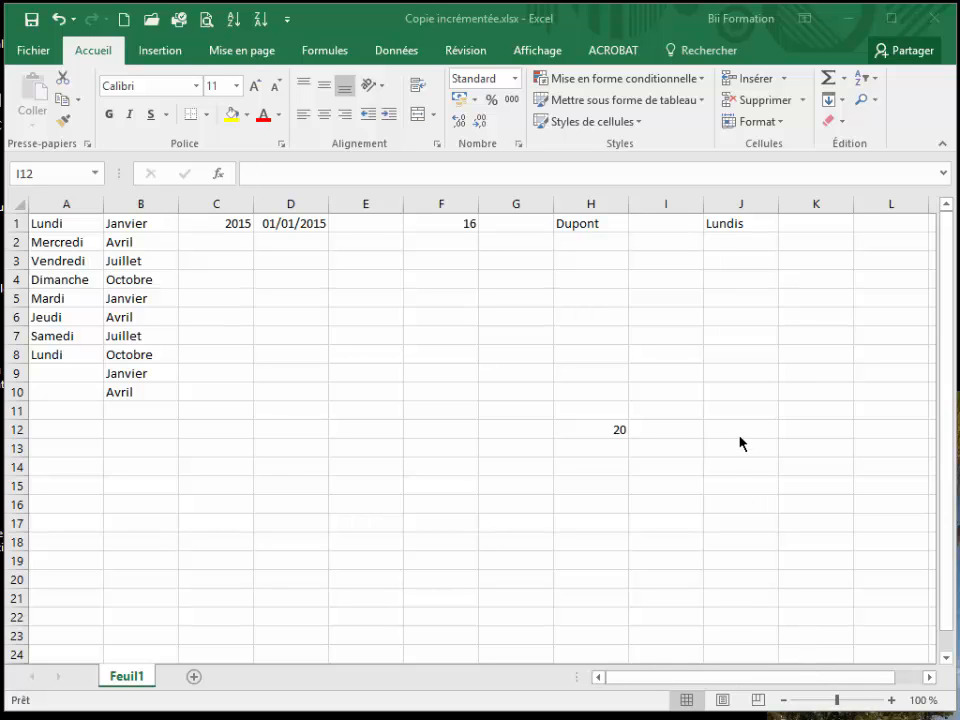
- Fill the 20 in H12 rightward to L12 as an incremented series, using the option Incrémenter une série
click(600, 432)
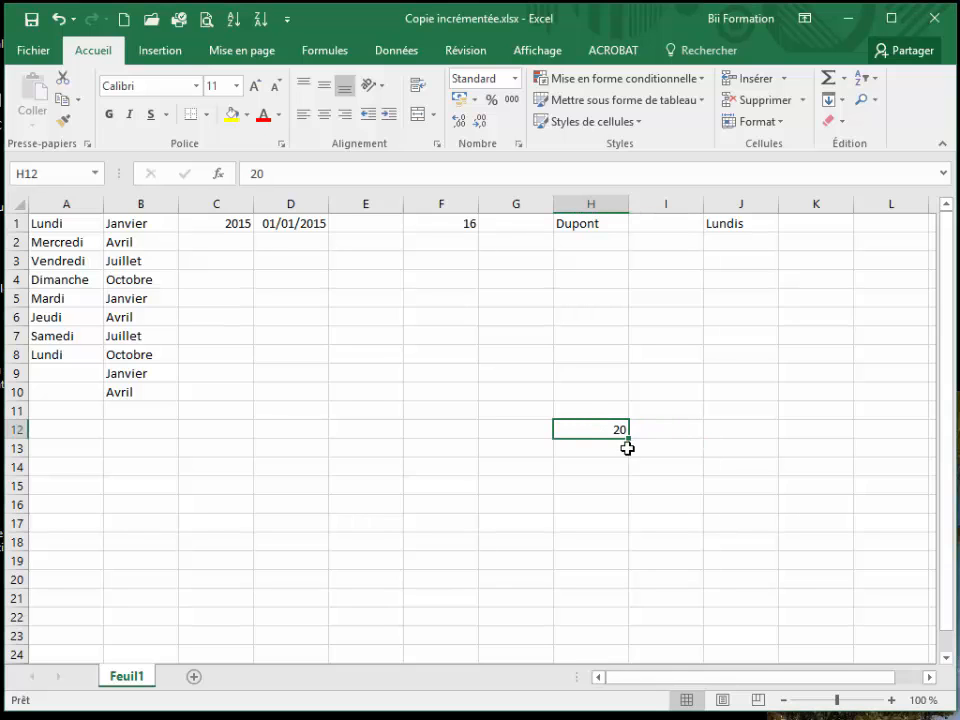
drag(629, 438, 696, 440)
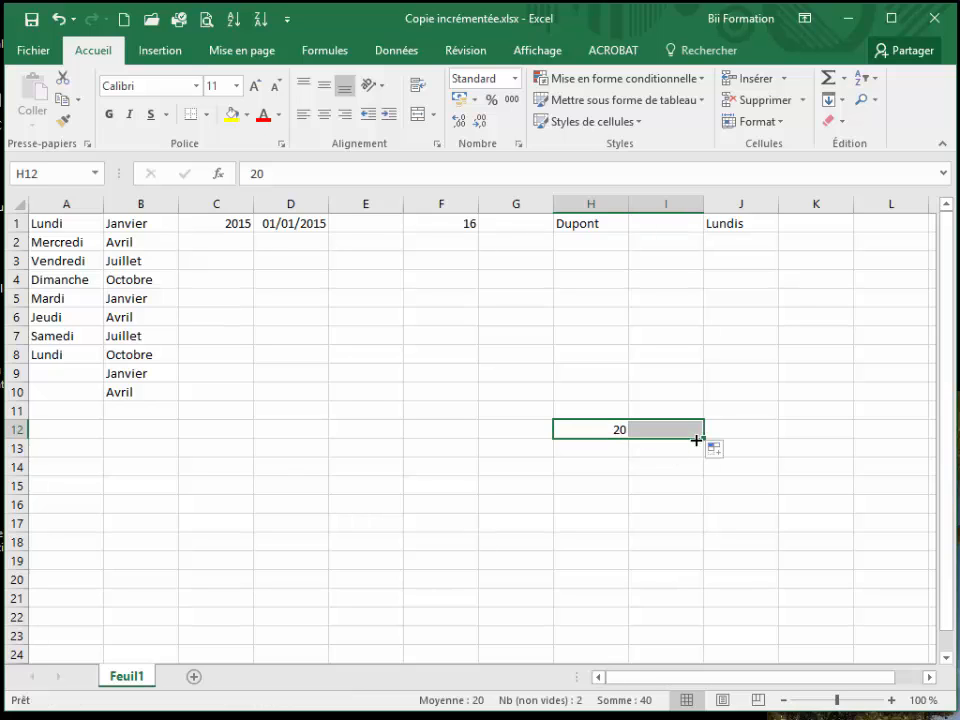
click(731, 451)
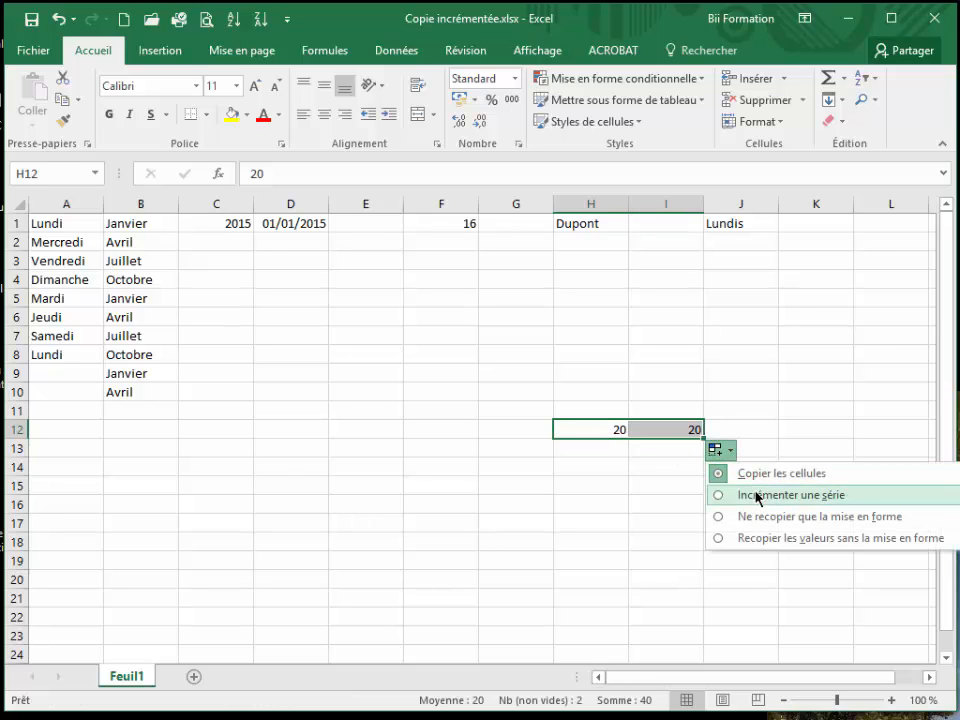
click(758, 495)
drag(703, 438, 914, 455)
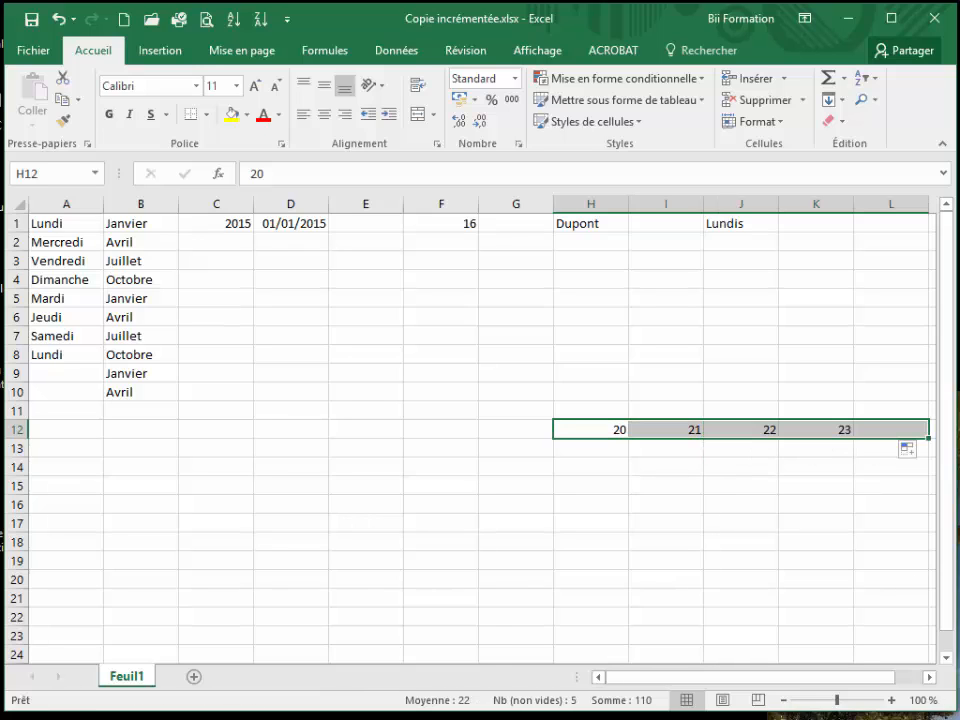
- Fill the 20 in H12 backward along row 12 to D12 as a decreasing series, using Incrémenter une série
click(612, 431)
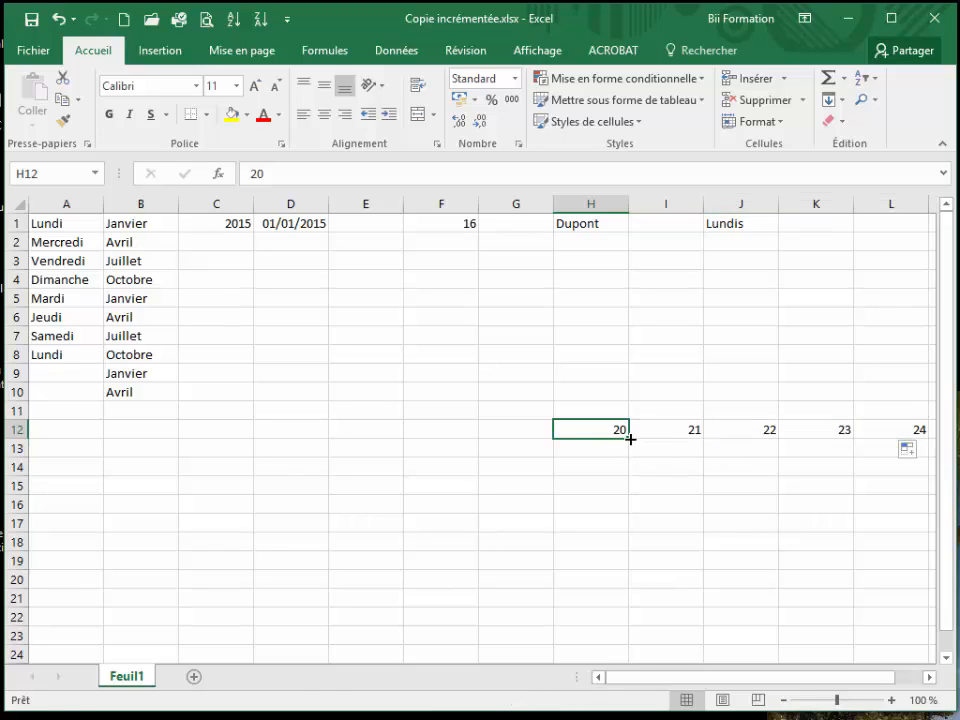
drag(630, 438, 476, 433)
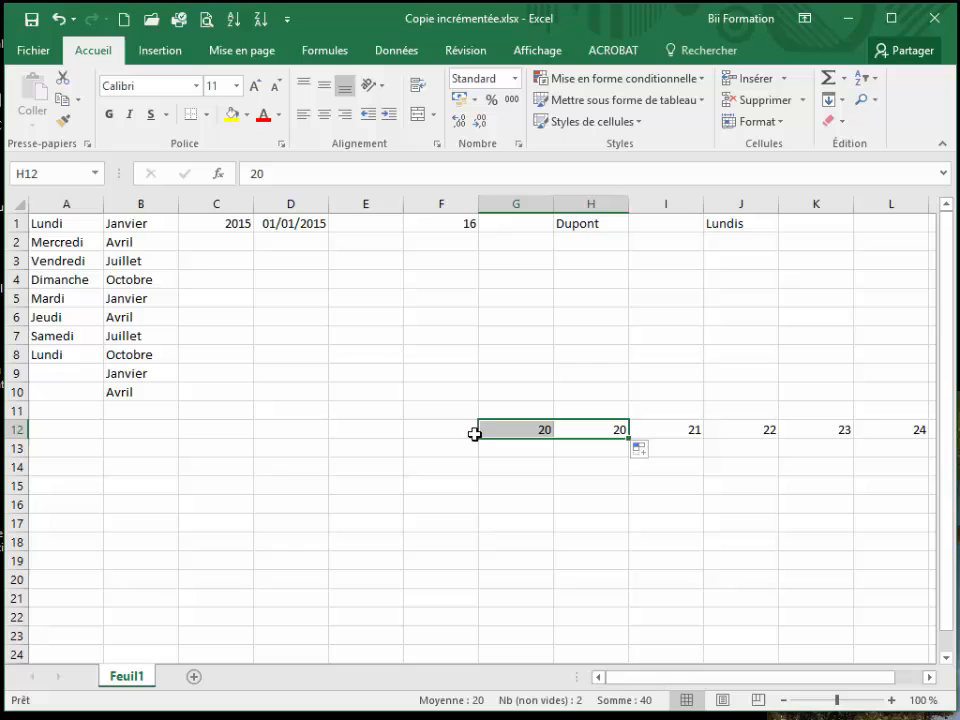
click(643, 451)
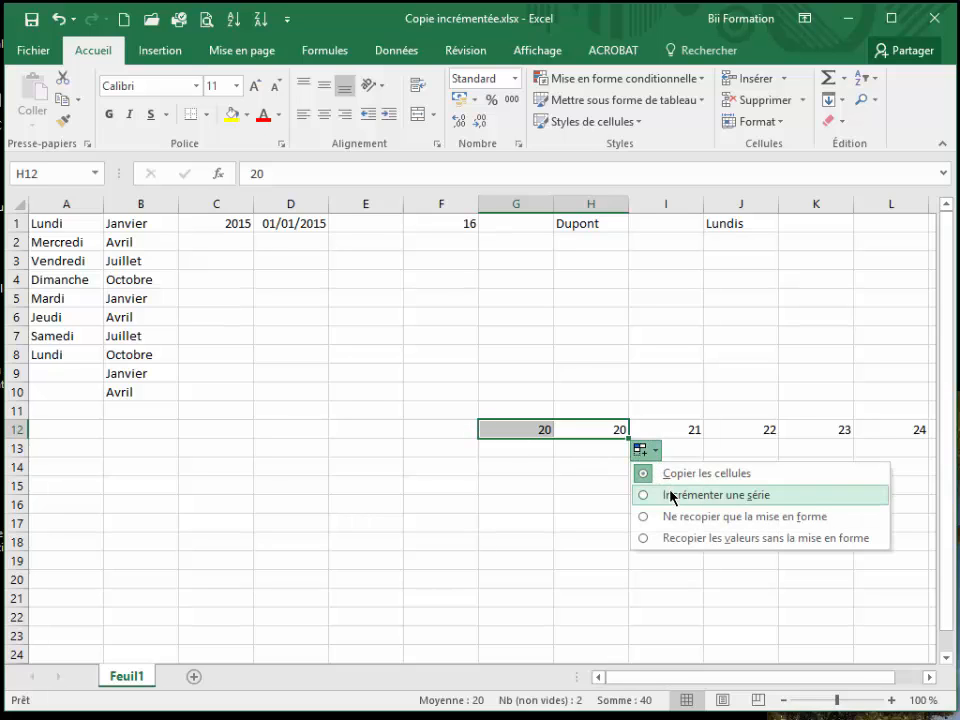
click(671, 495)
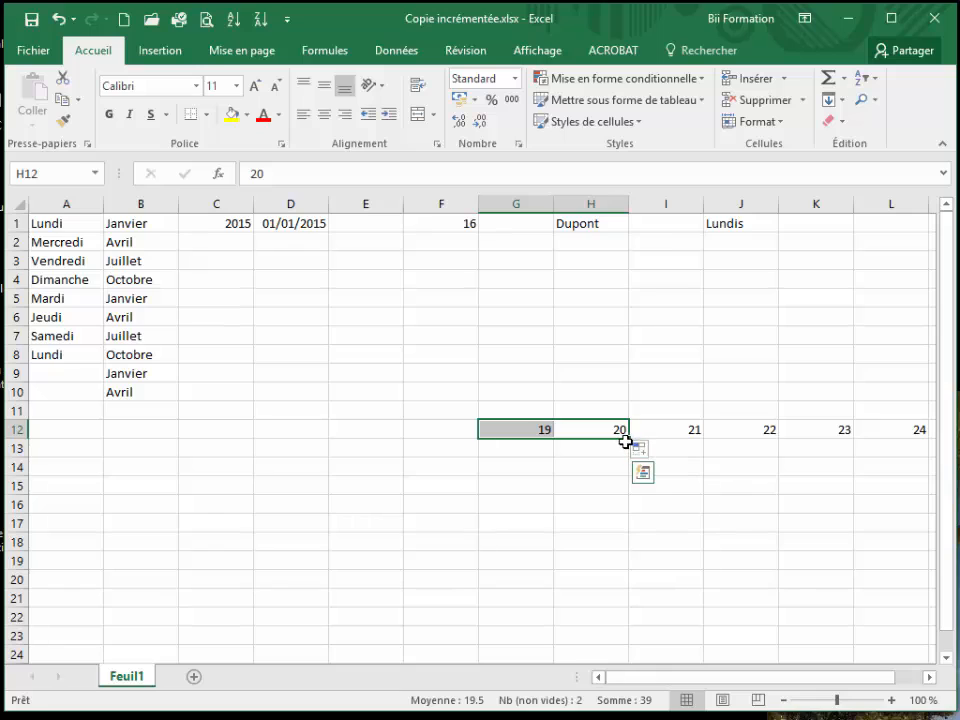
drag(627, 439, 279, 433)
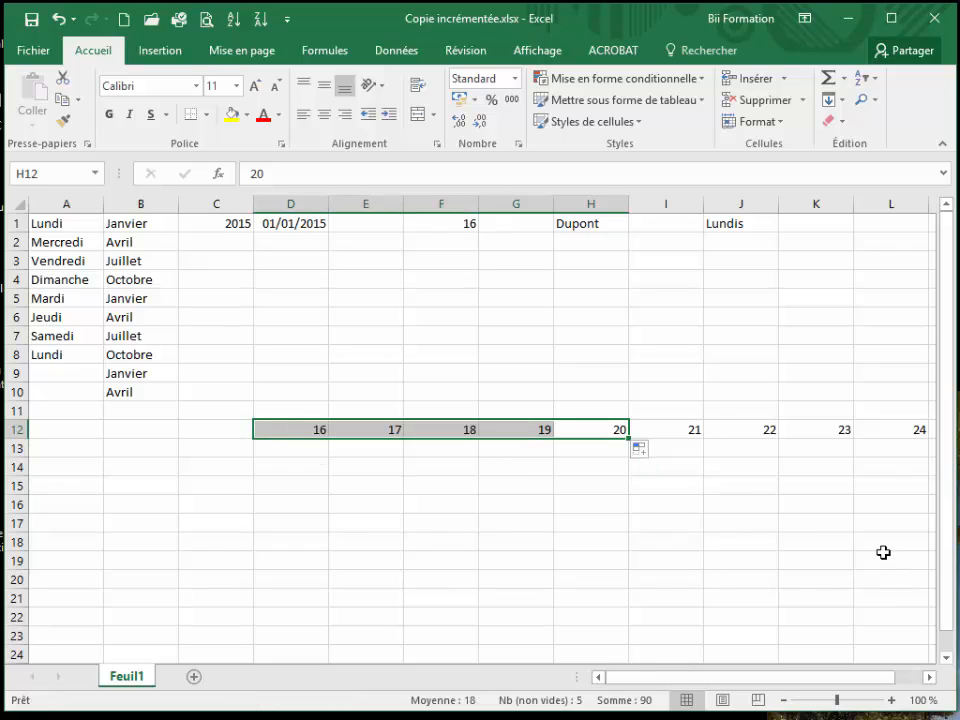
- Fill the 20 in H12 down to H20 as an increasing series, using Incrémenter une série
click(591, 429)
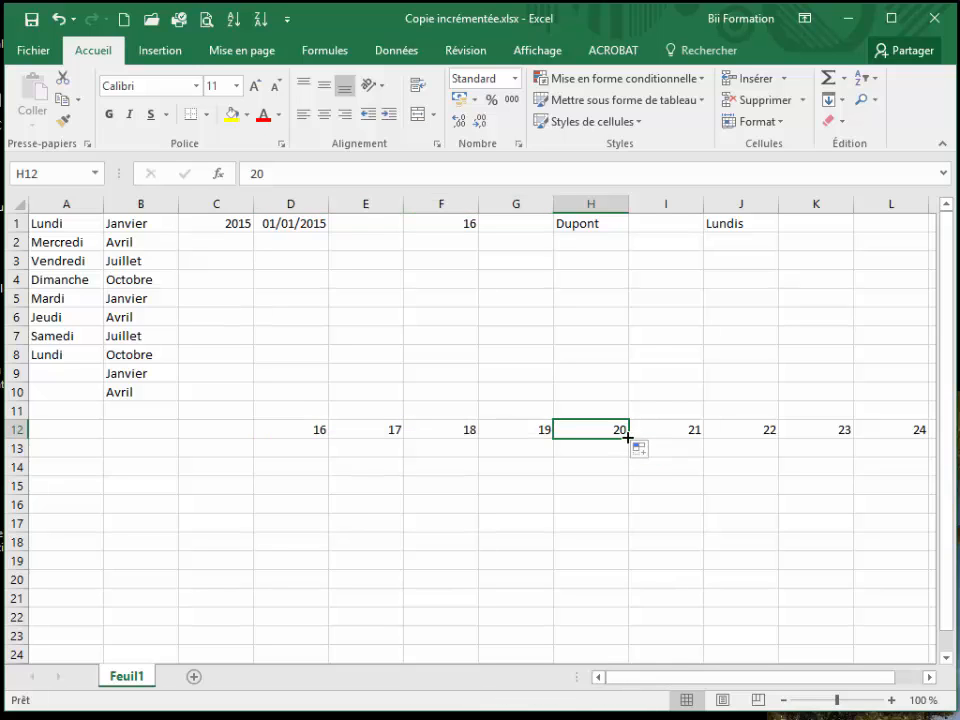
drag(627, 437, 632, 450)
click(656, 474)
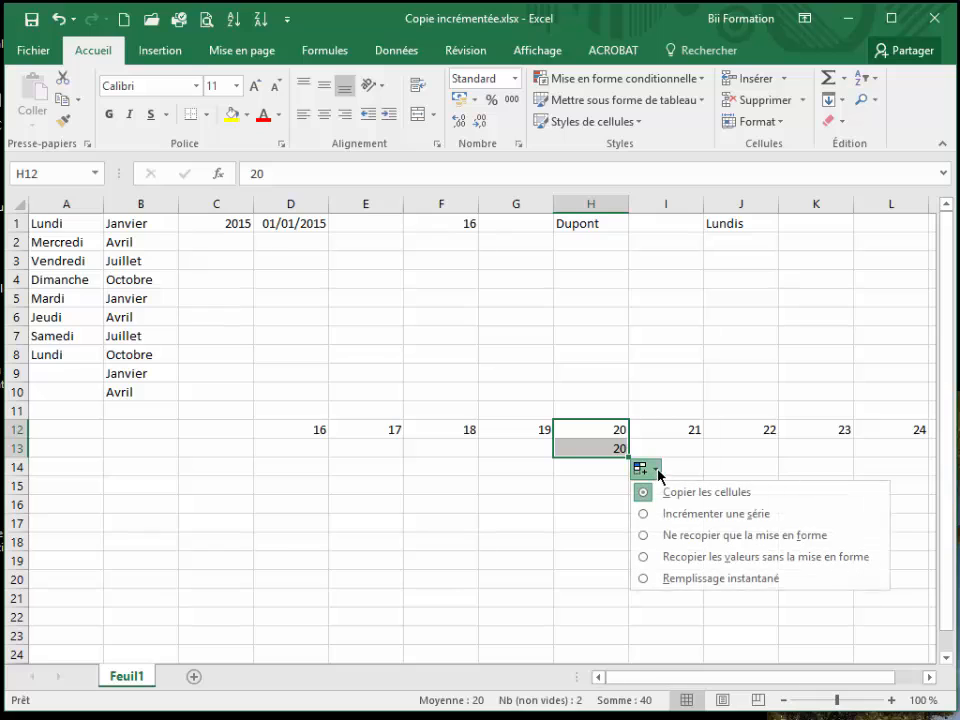
click(673, 514)
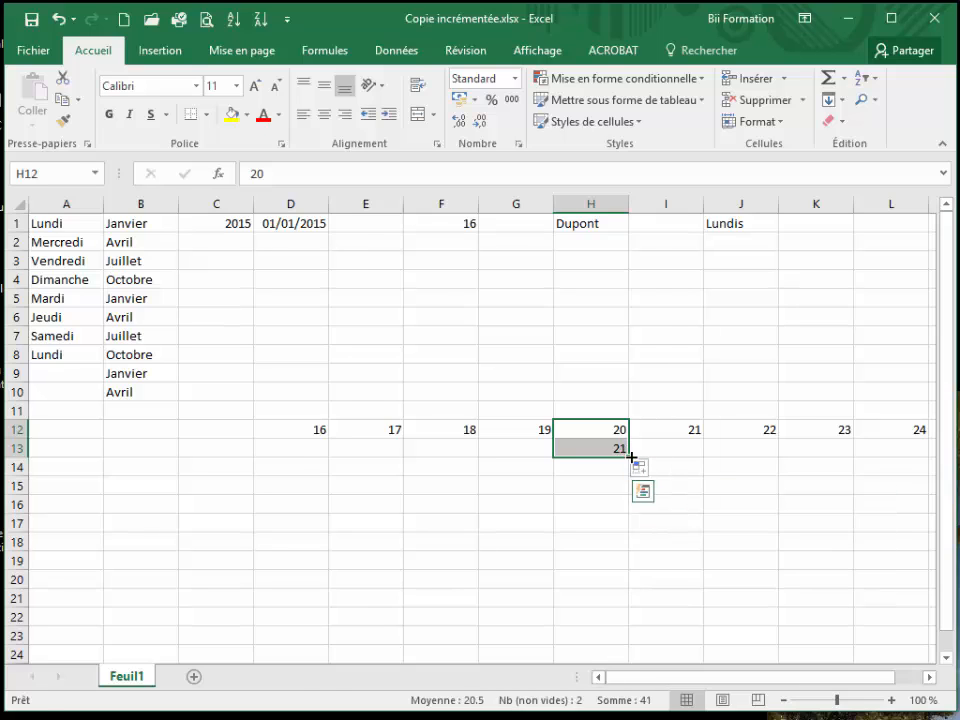
drag(632, 457, 630, 583)
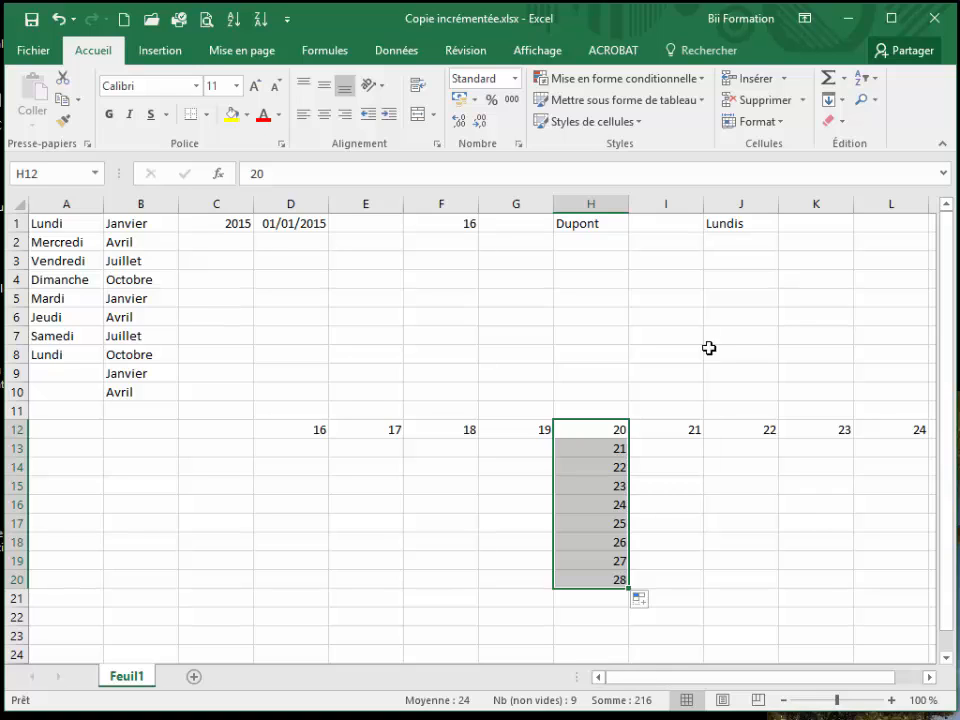
- Fill the 20 in H12 upward to H5 as a decreasing series, using the increment series option
click(596, 429)
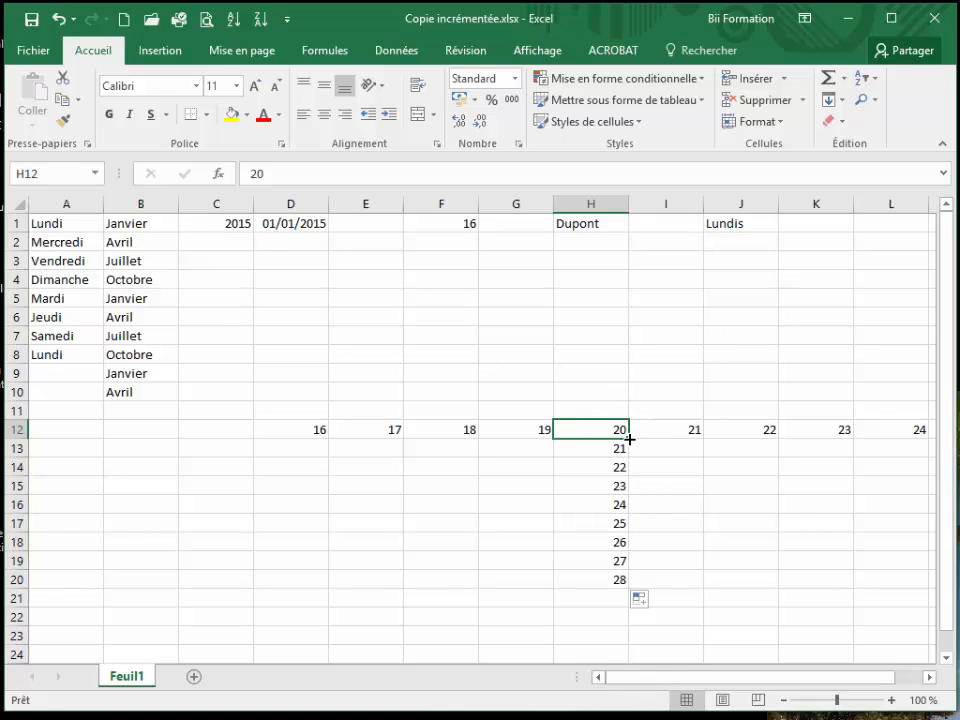
drag(630, 439, 620, 406)
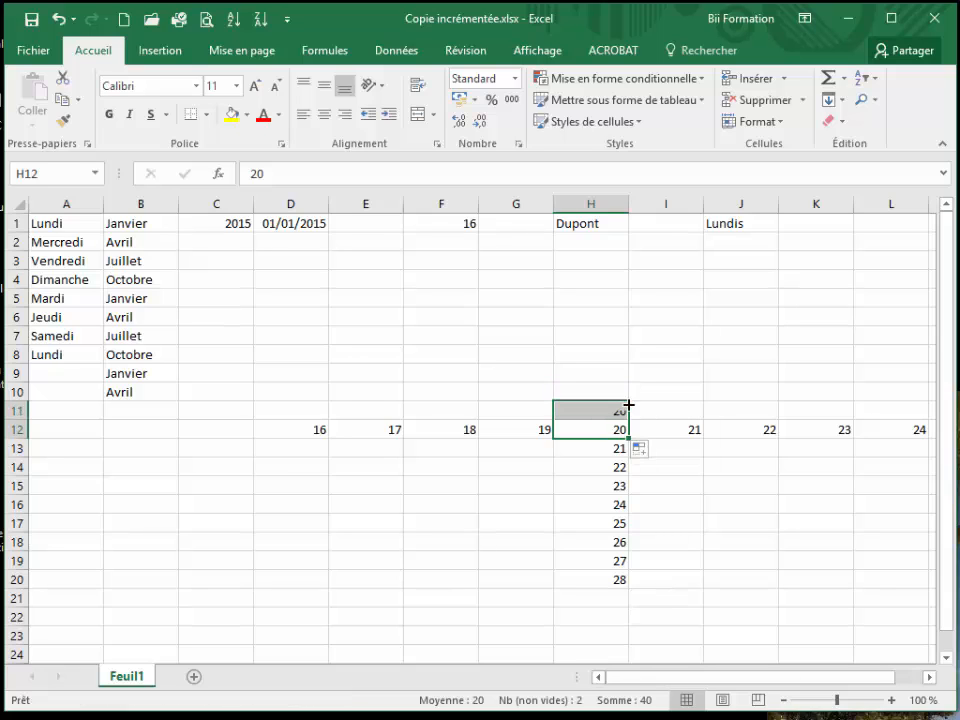
click(659, 453)
click(677, 492)
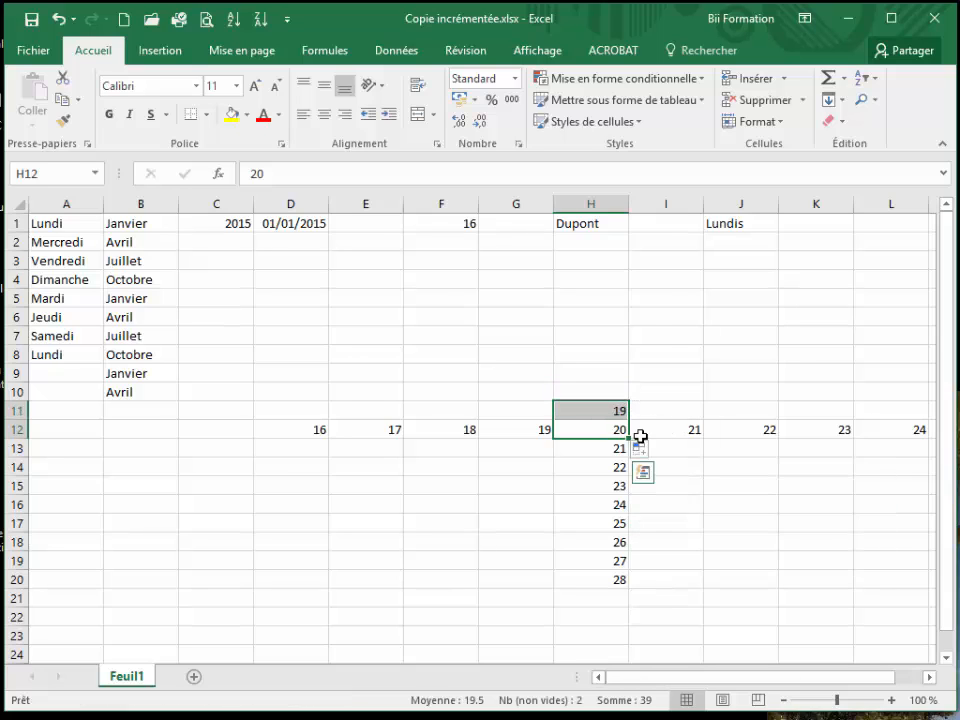
drag(631, 439, 631, 284)
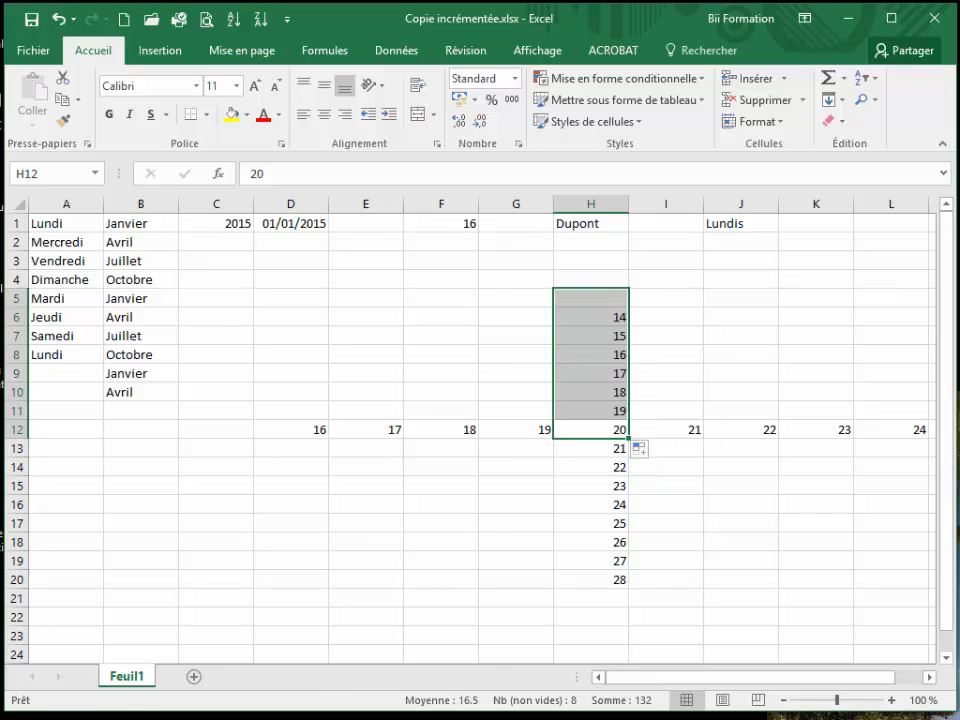